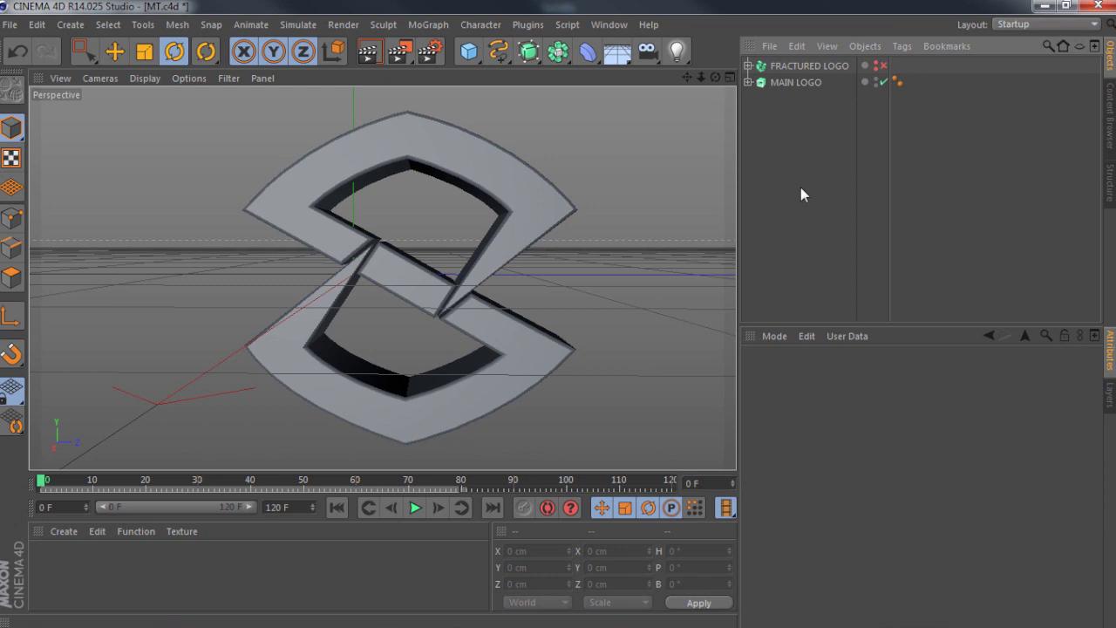
left_click(791, 82)
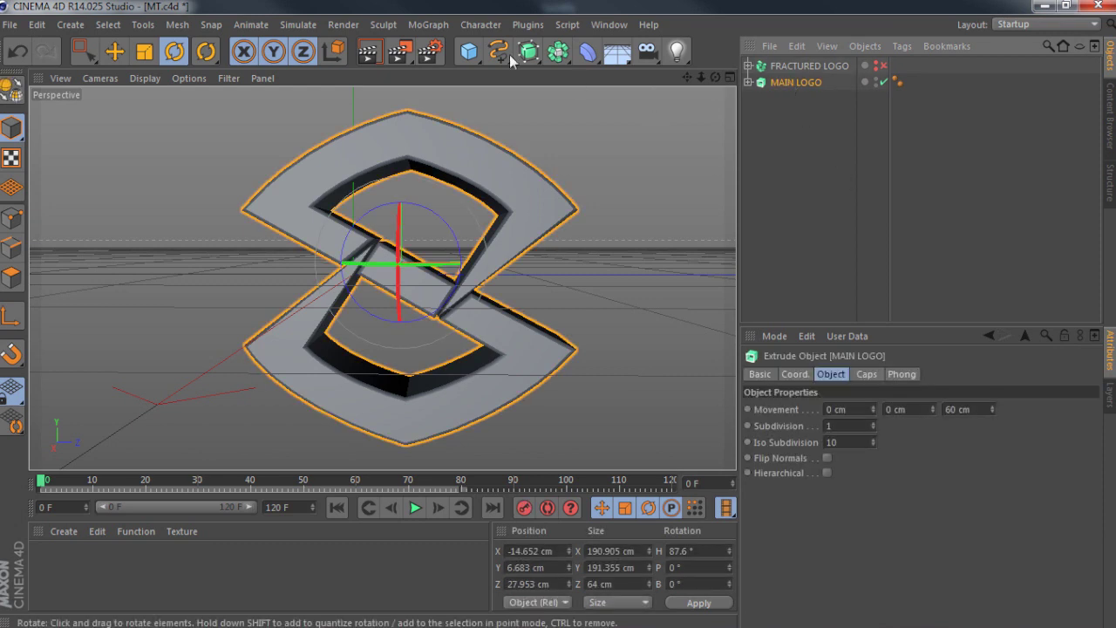
left_click(428, 25)
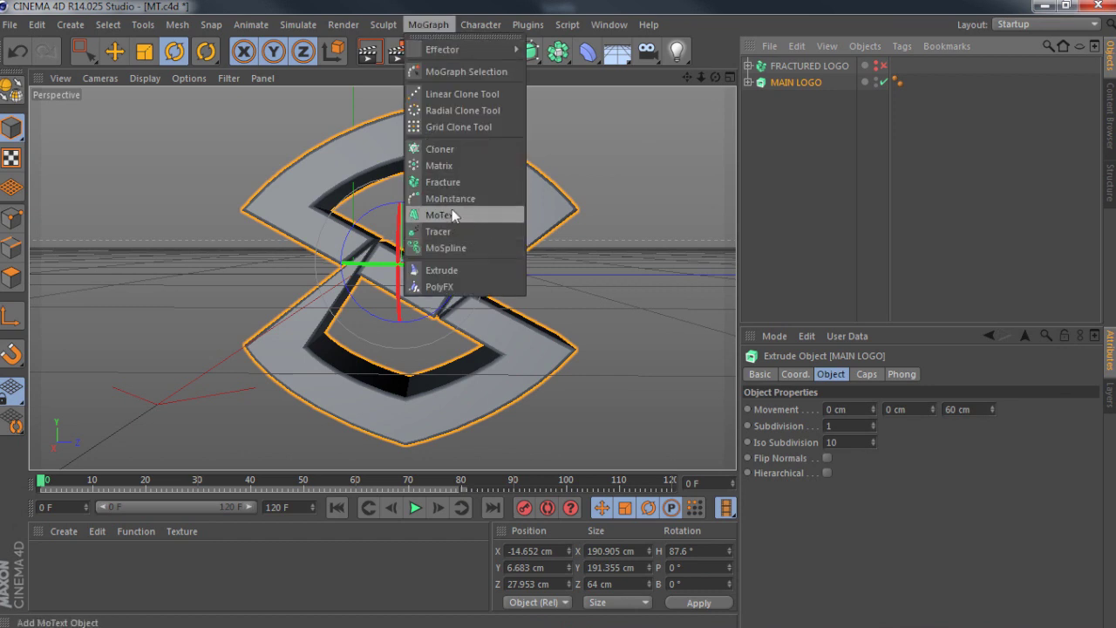
left_click(782, 87)
left_click(755, 121)
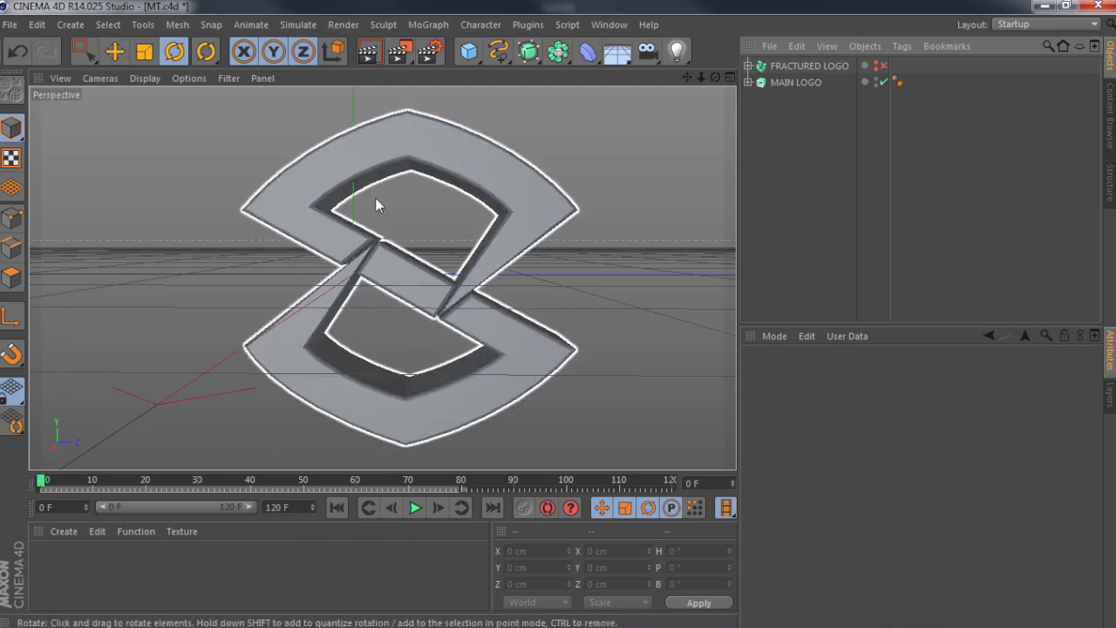
left_click(453, 200)
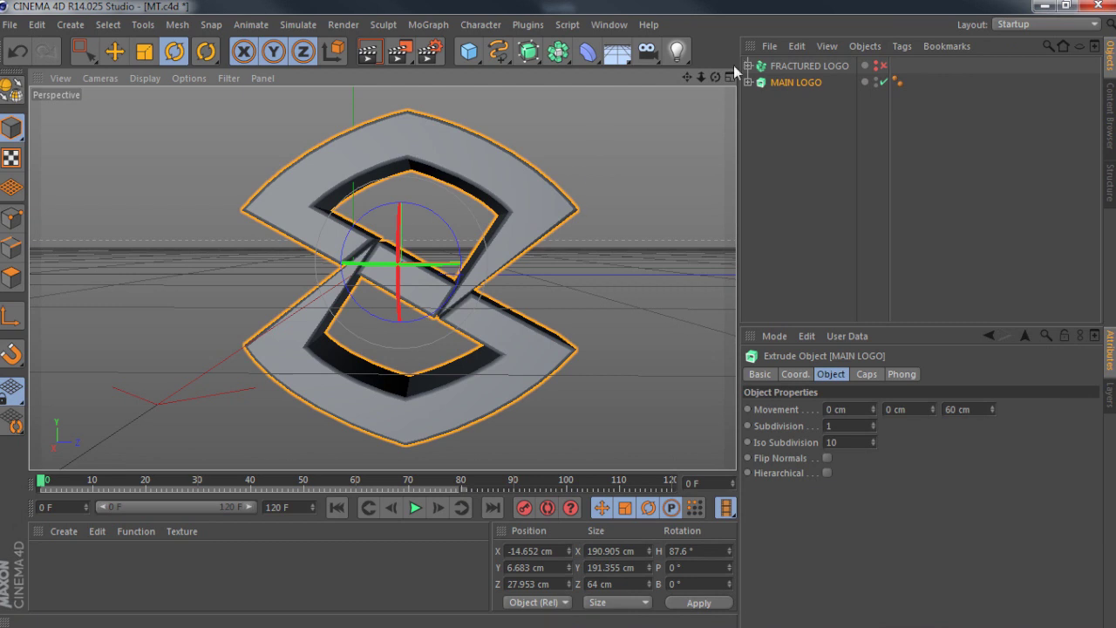
left_click(797, 184)
left_click_drag(701, 77, 477, 154)
left_click(774, 68)
left_click(757, 105)
left_click_drag(382, 278, 337, 185)
left_click_drag(382, 278, 381, 278)
- Add a target camera to the scene and delete its separate Camera.Target.1 null
left_click(647, 51)
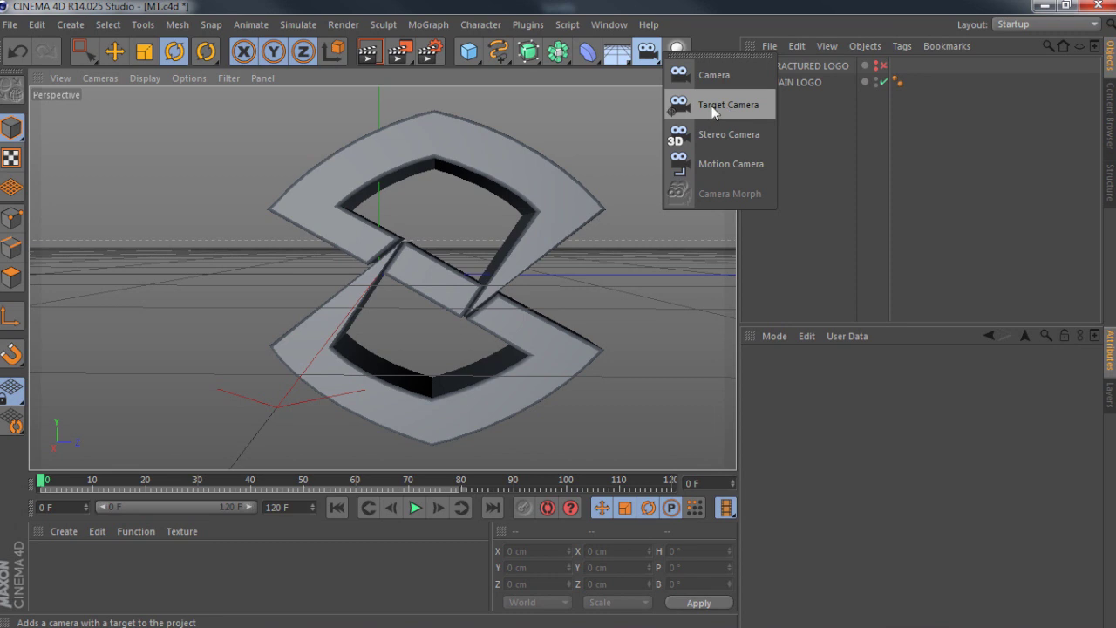
left_click(698, 105)
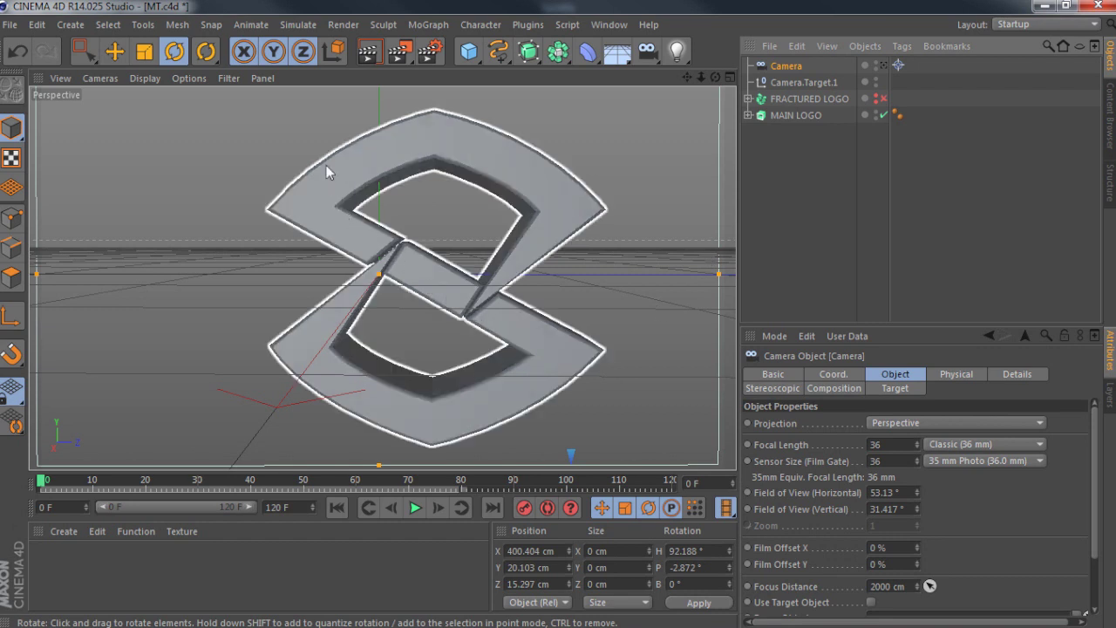
left_click(794, 82)
left_click(784, 65)
left_click(766, 80)
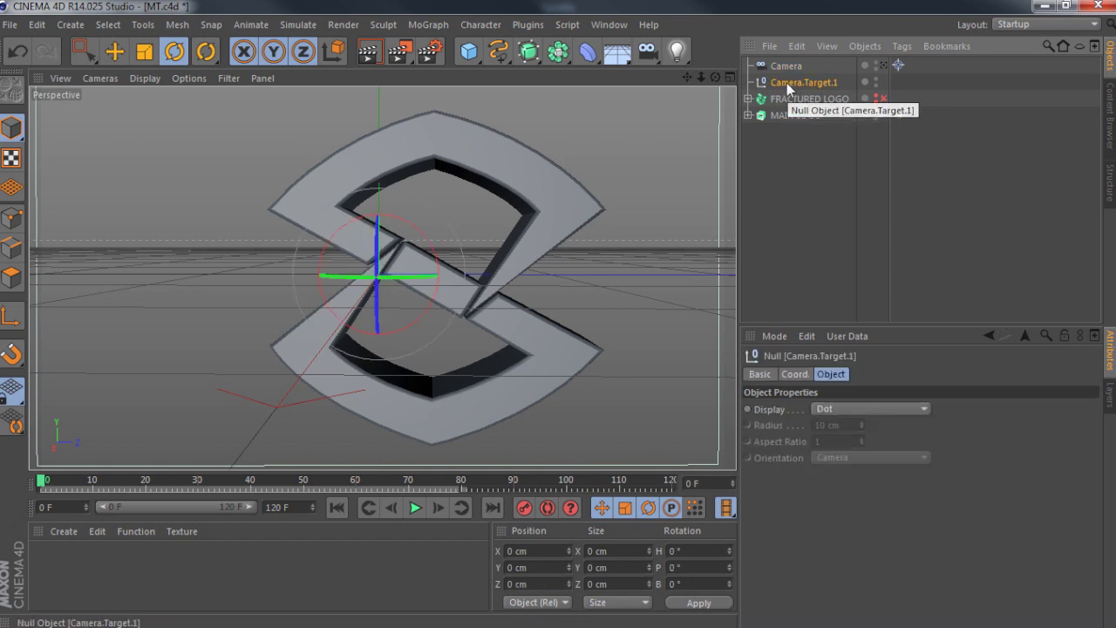
key("Delete")
left_click(784, 66)
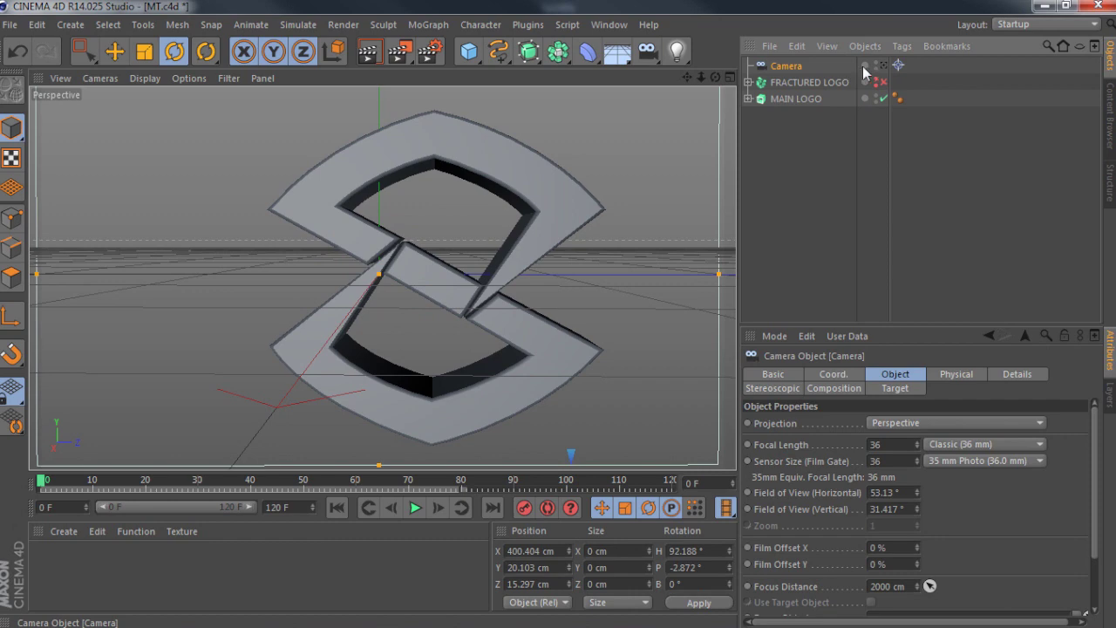
- Look through the new camera and reframe the logo from about X 399.6, Y 16.8, Z 39.6 cm
left_click_drag(686, 77, 672, 70)
left_click_drag(382, 278, 381, 274)
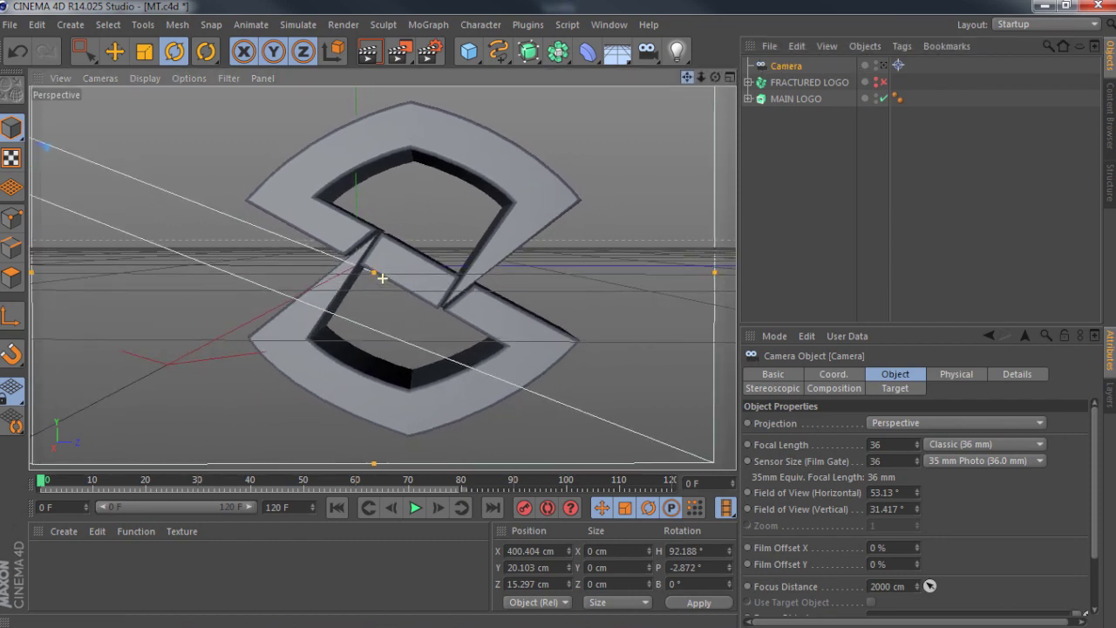
left_click(883, 65)
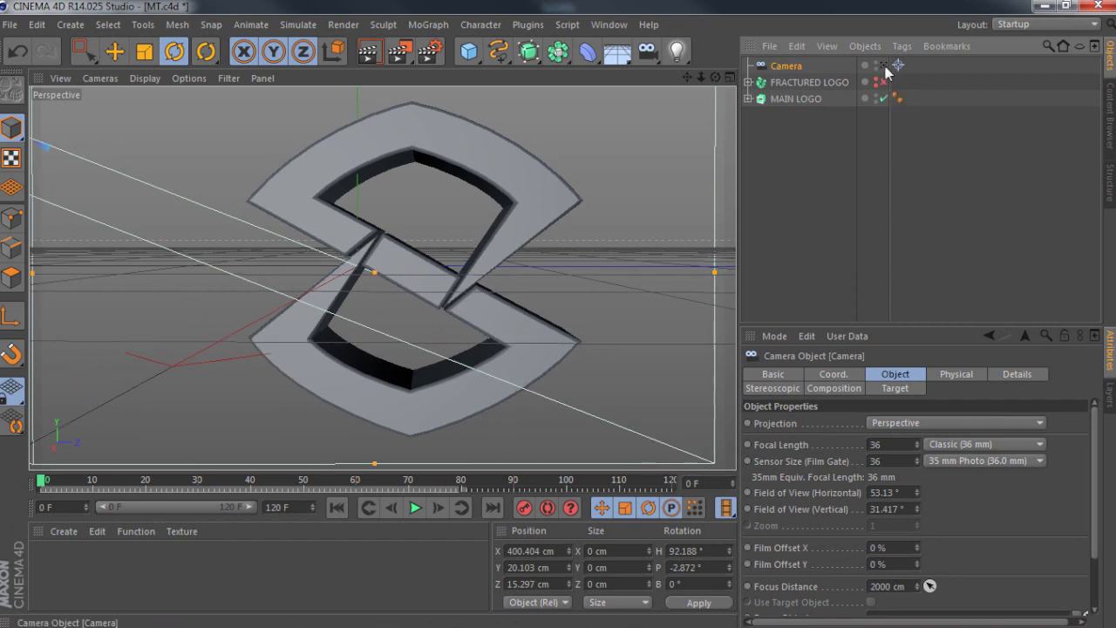
left_click_drag(686, 77, 644, 71)
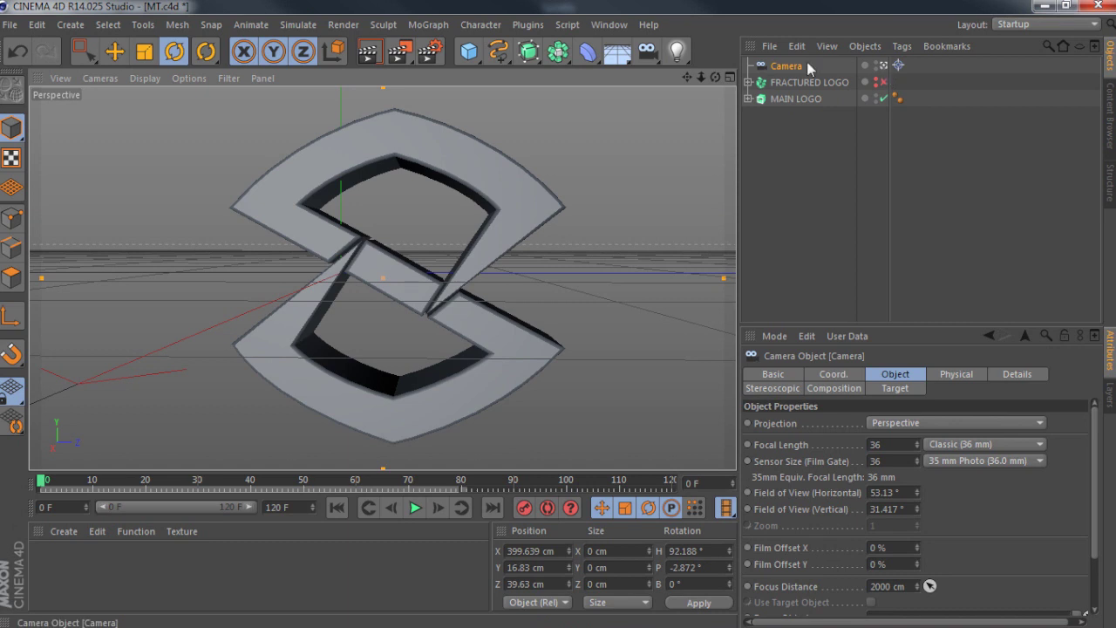
key("ctrl+r")
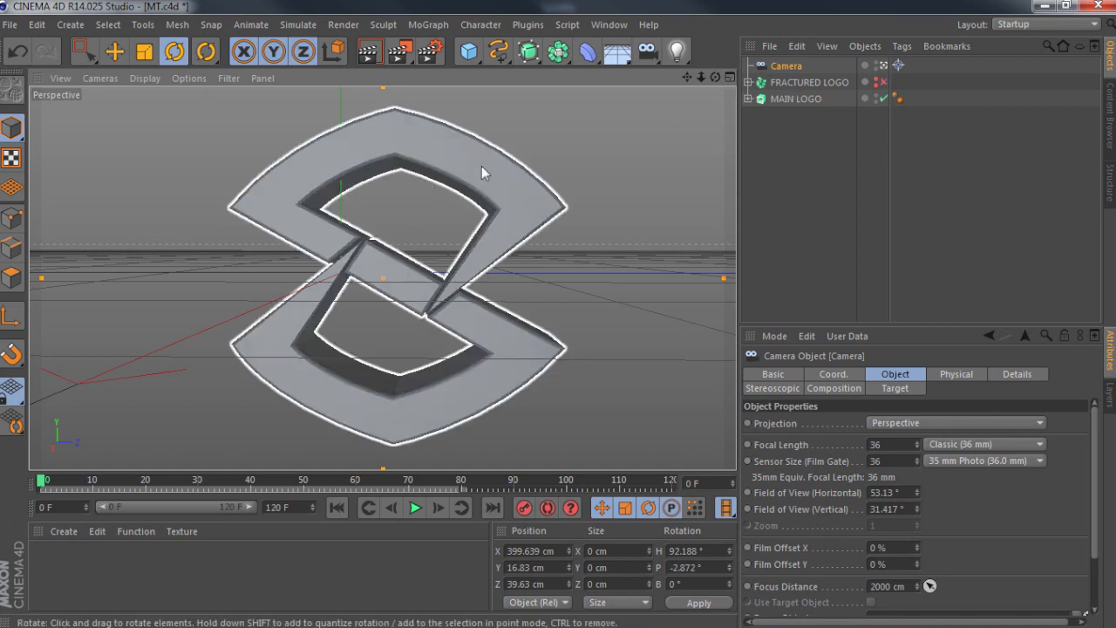
- Examine the camera's placement relative to the logo from an outside view, ending back in the camera view
left_click(883, 65)
left_click(883, 65)
mouse_move(715, 77)
left_mouse_down()
mouse_move(714, 17)
mouse_move(662, 96)
mouse_move(592, 26)
mouse_move(820, 76)
mouse_move(610, 76)
mouse_move(706, 76)
left_mouse_up()
scroll(382, 278, "down", 5)
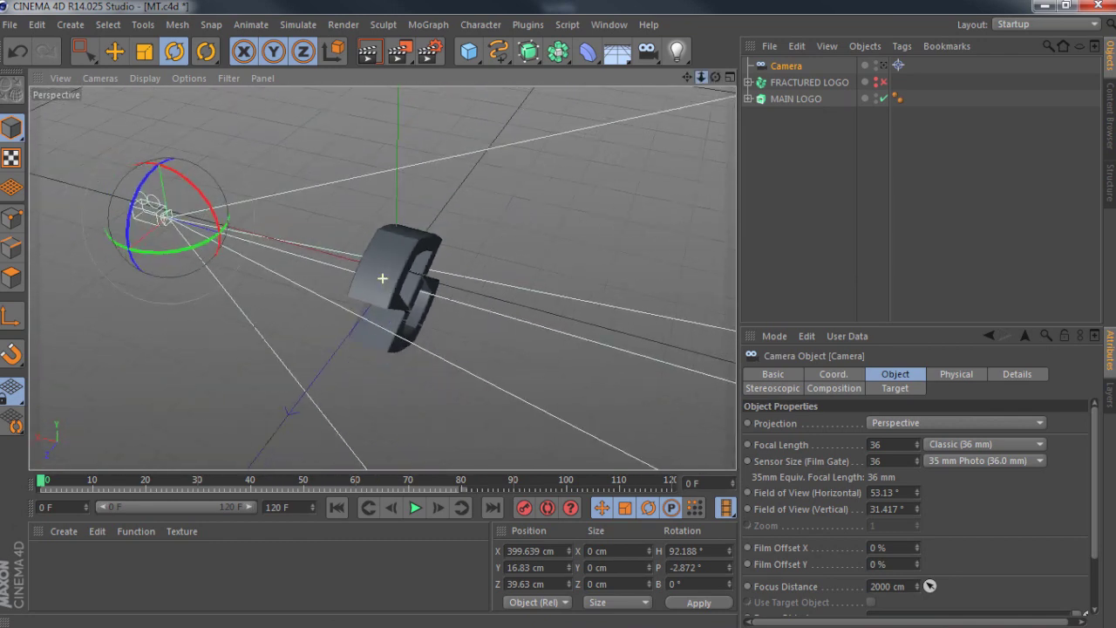
left_click(882, 67)
left_click(882, 66)
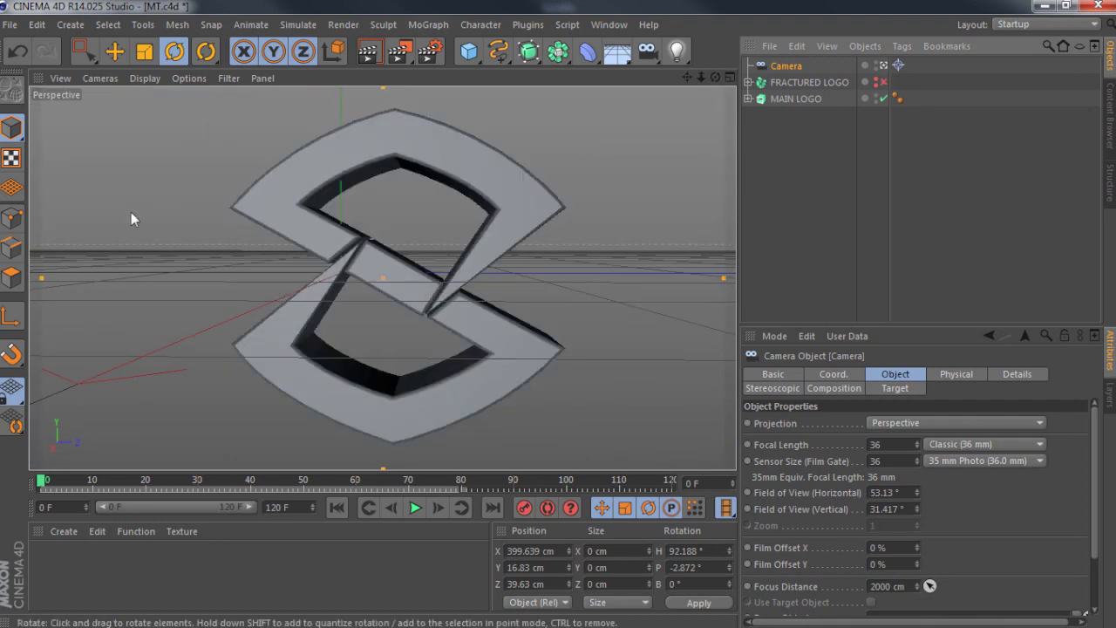
- Set MAIN LOGO as the target object of the camera's Target tag
left_click(897, 66)
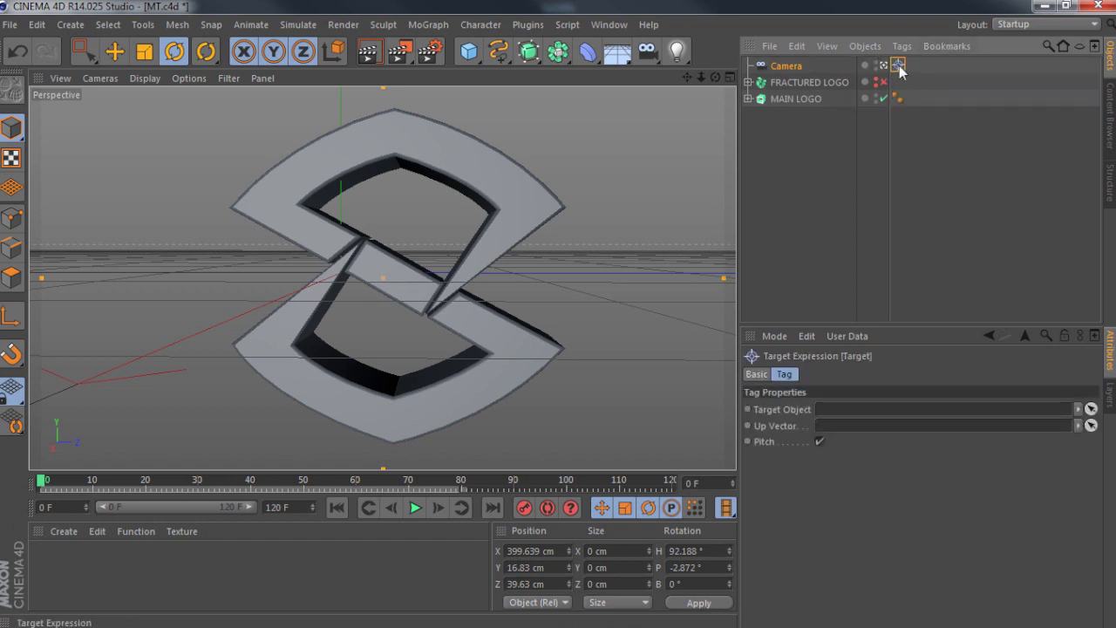
left_click(766, 374)
left_click(782, 375)
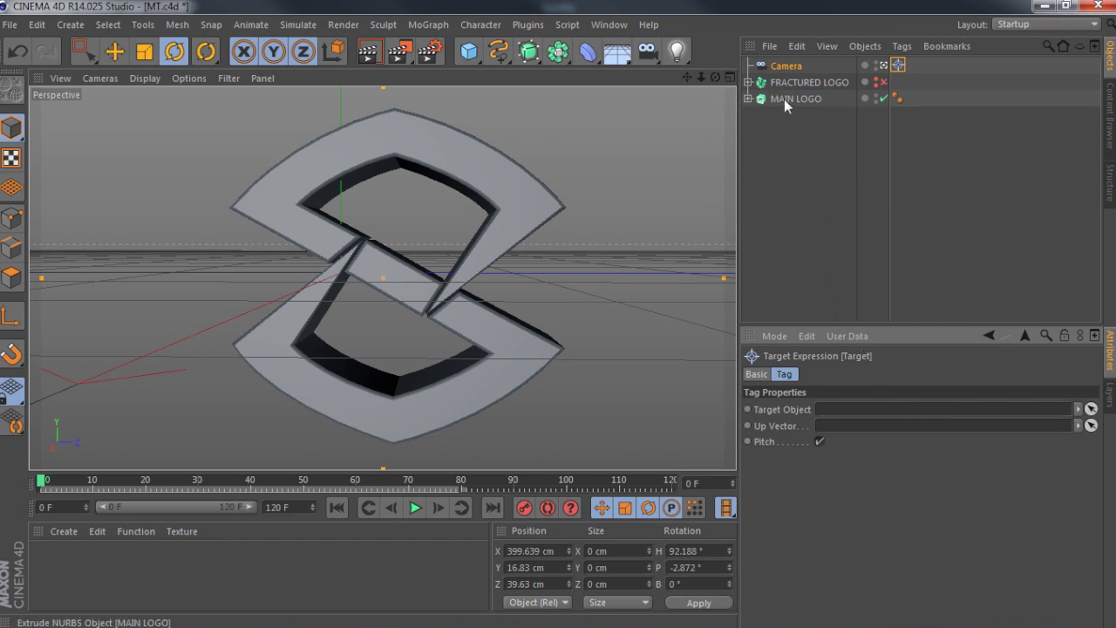
left_click_drag(784, 100, 883, 412)
key("ctrl+z")
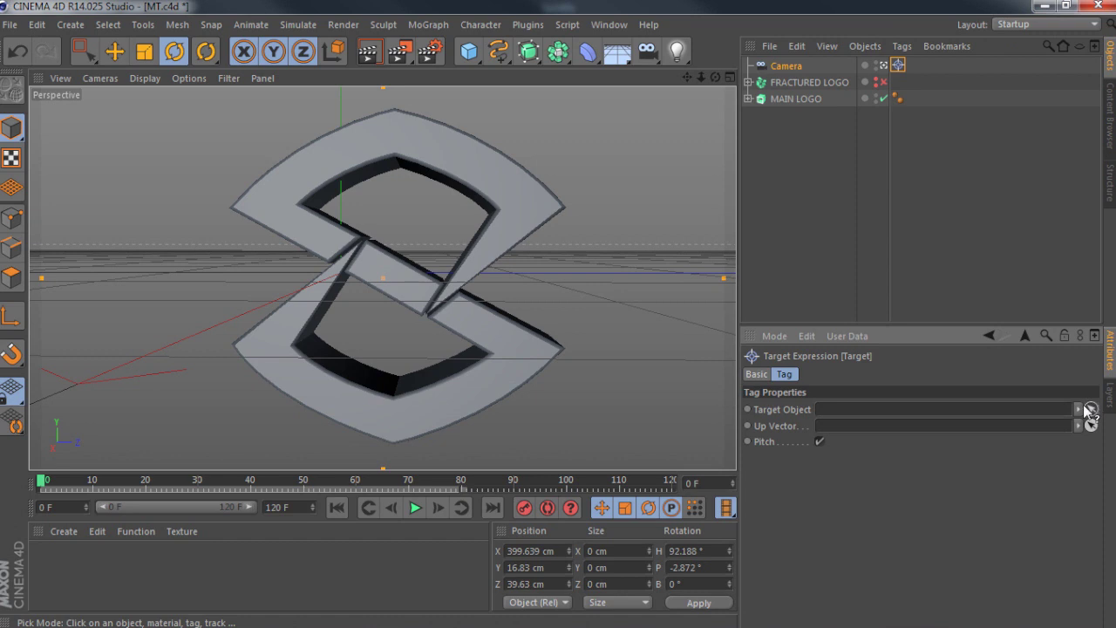
left_click(795, 99)
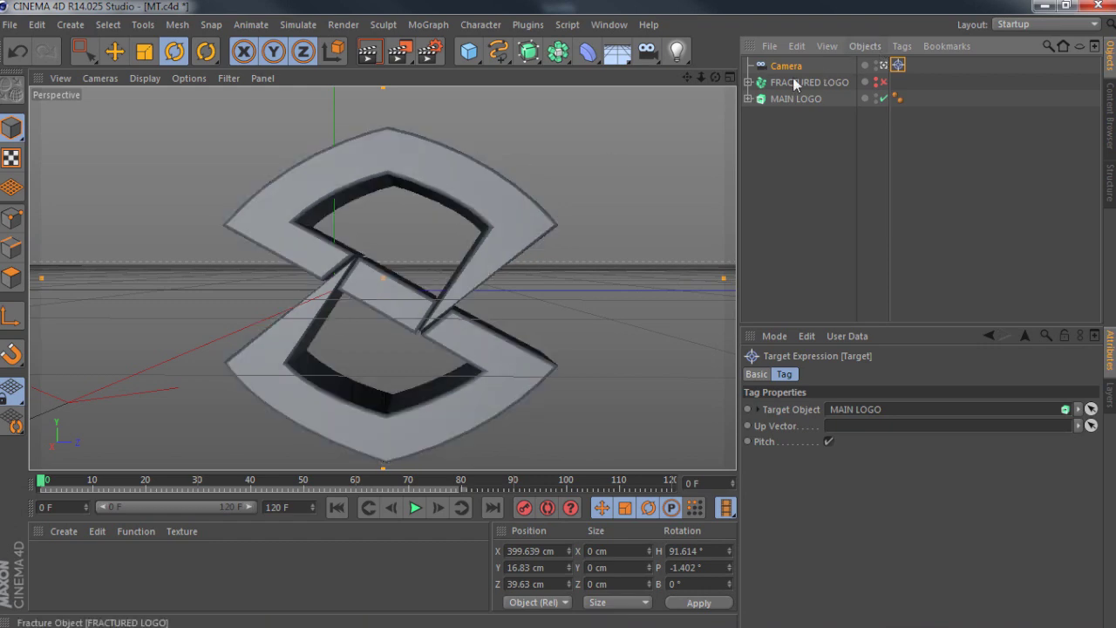
- Move the camera to test its aim at the logo, and examine its placement from an outside view
mouse_move(687, 77)
left_mouse_down()
mouse_move(384, 77)
mouse_move(989, 77)
mouse_move(601, 77)
mouse_move(713, 74)
mouse_move(298, 99)
mouse_move(589, 107)
mouse_move(632, 75)
mouse_move(759, 77)
mouse_move(713, 98)
mouse_move(703, 77)
left_mouse_up()
left_click(883, 66)
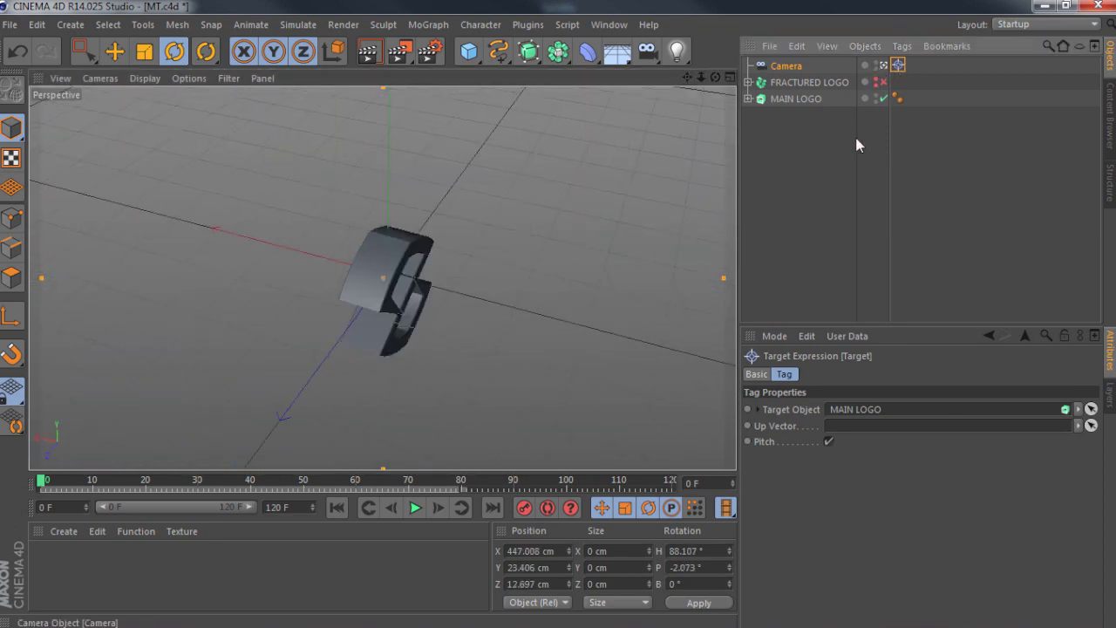
left_click_drag(686, 78, 368, 51)
left_click_drag(715, 78, 714, 78)
left_click_drag(381, 277, 436, 218, "alt")
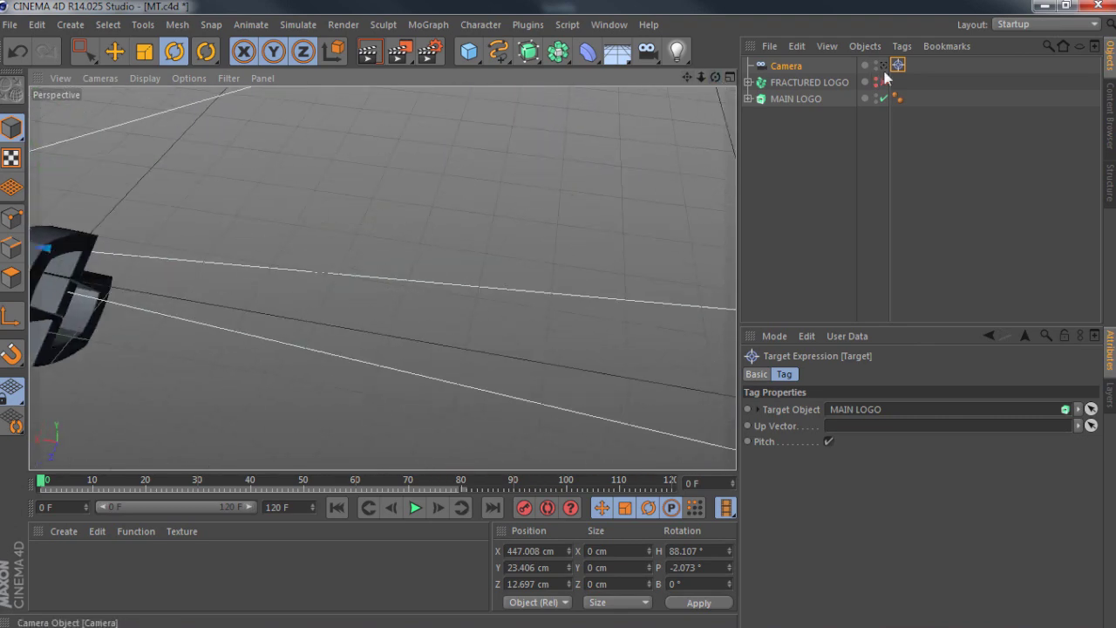
- Look through the camera and frame the logo head-on from about X 460.8, Y 14.5, Z 22.4 cm
left_click(883, 66)
left_click_drag(687, 77, 620, 80)
left_click_drag(382, 278, 683, 78)
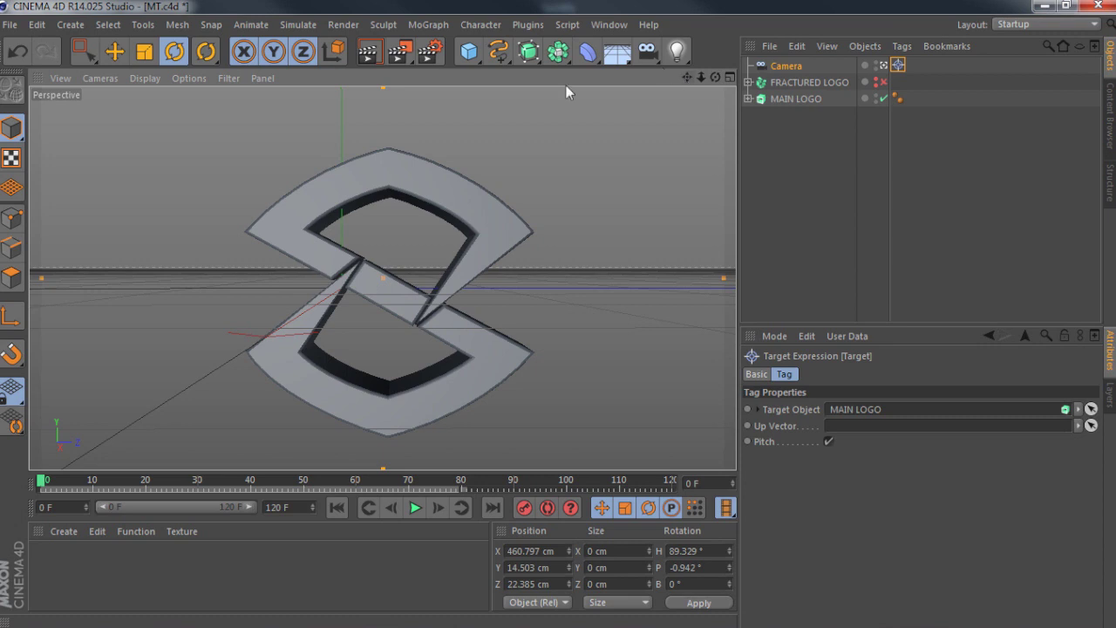
left_click_drag(42, 480, 75, 462)
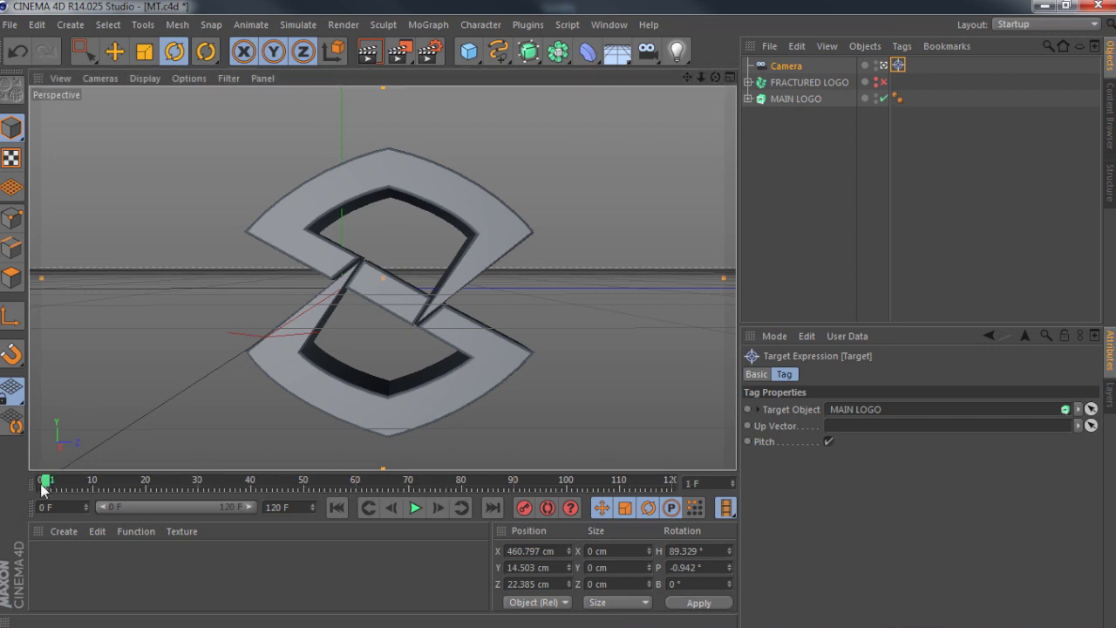
left_click_drag(45, 486, 39, 481)
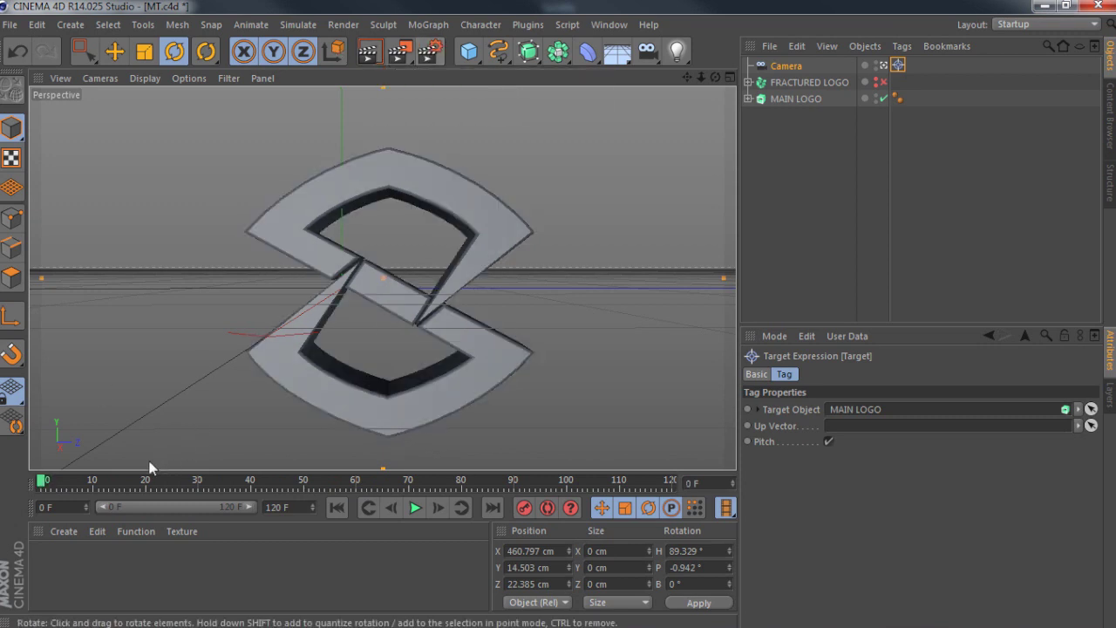
left_click_drag(38, 480, 373, 499)
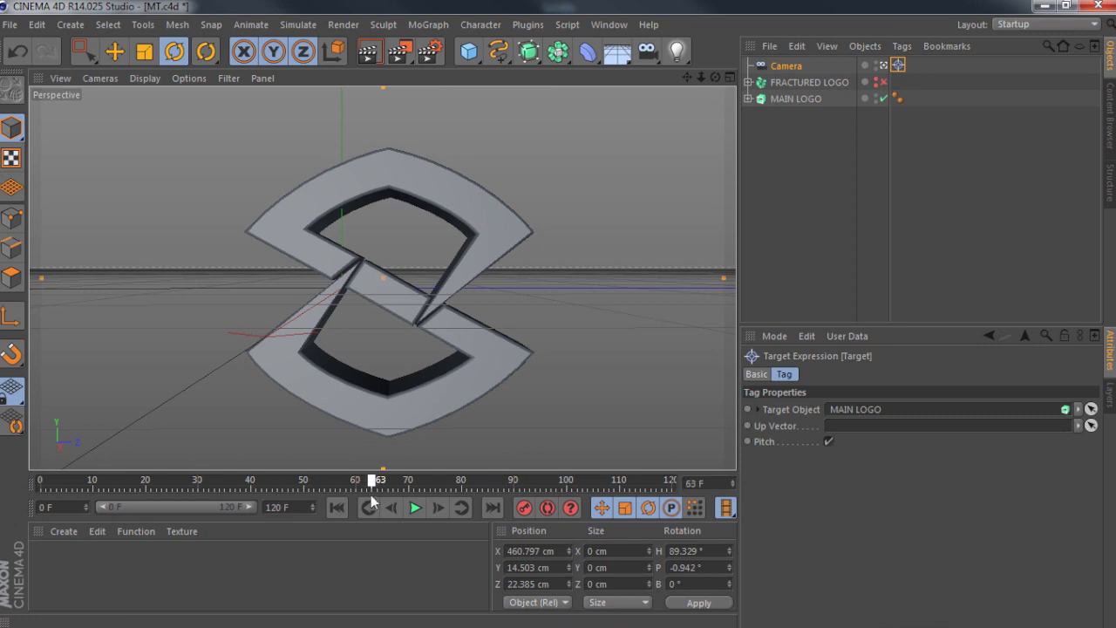
left_click_drag(356, 490, 199, 489)
left_click_drag(363, 494, 204, 481)
left_click_drag(48, 480, 41, 480)
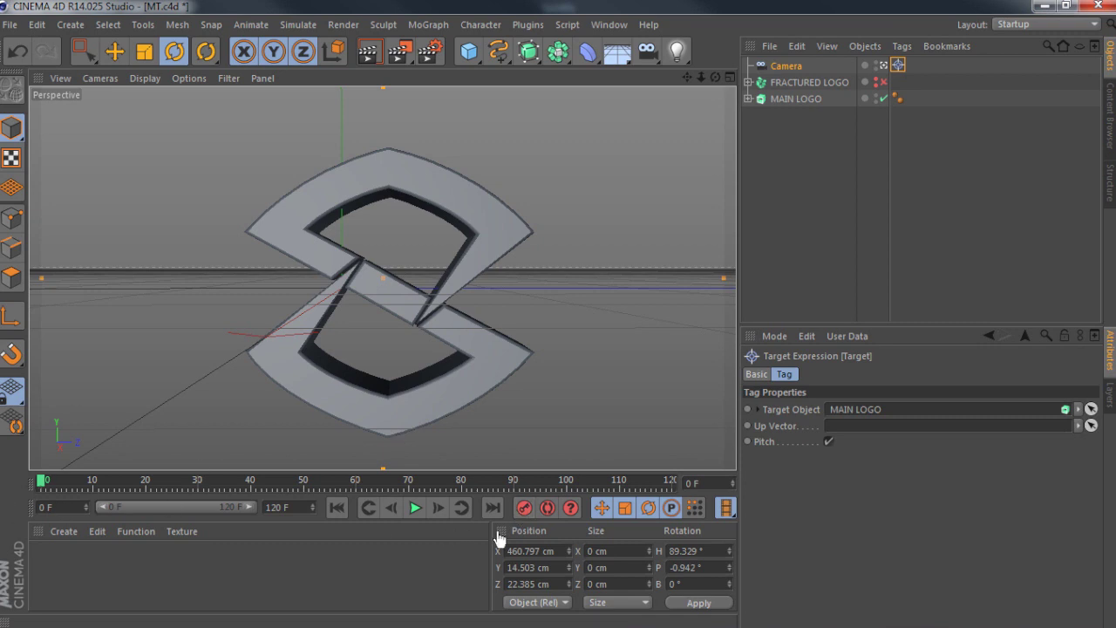
left_click_drag(47, 483, 7, 483)
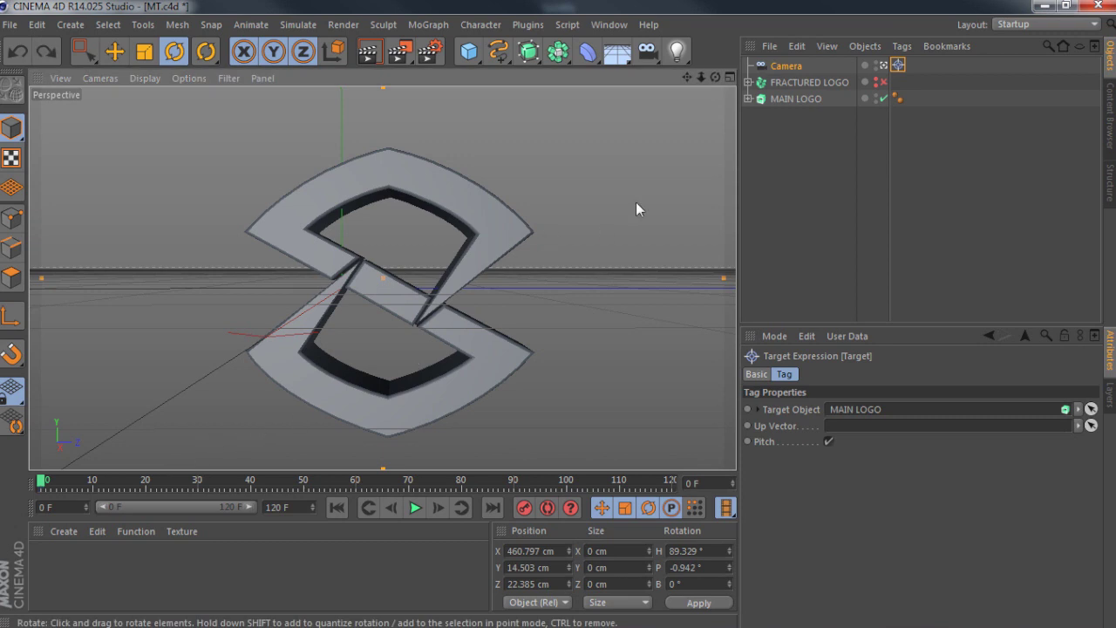
right_click(789, 65)
mouse_move(838, 52)
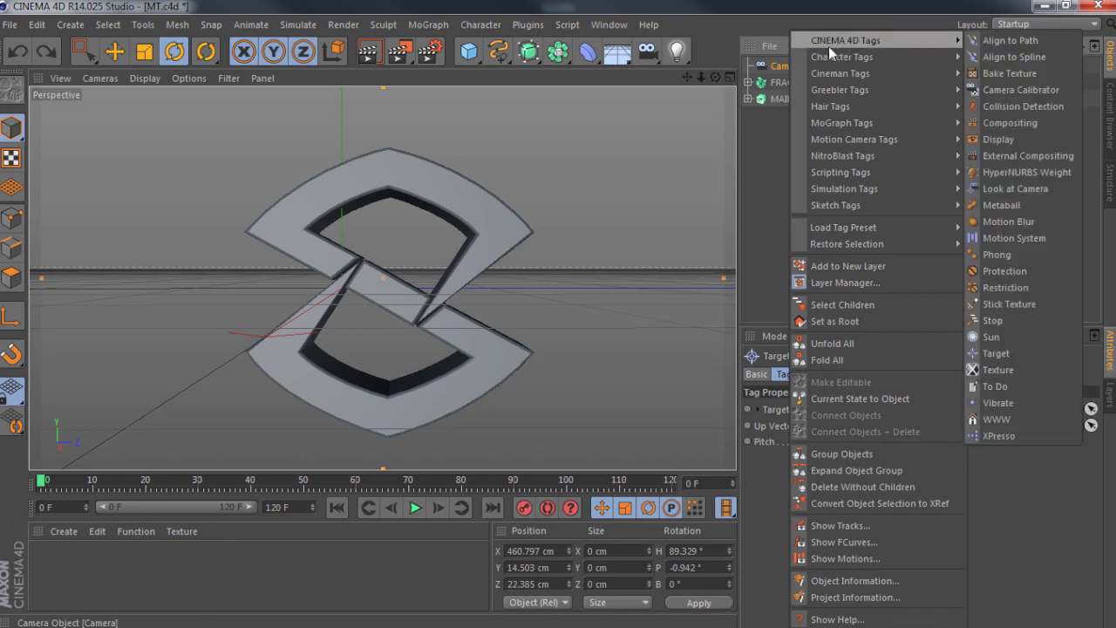
left_click(783, 115)
- Record a camera keyframe at frame 0 and another at frame 60, orbited to about X 369.2, Y 77.8, Z 288.5 cm
left_click(788, 81)
left_click(762, 68)
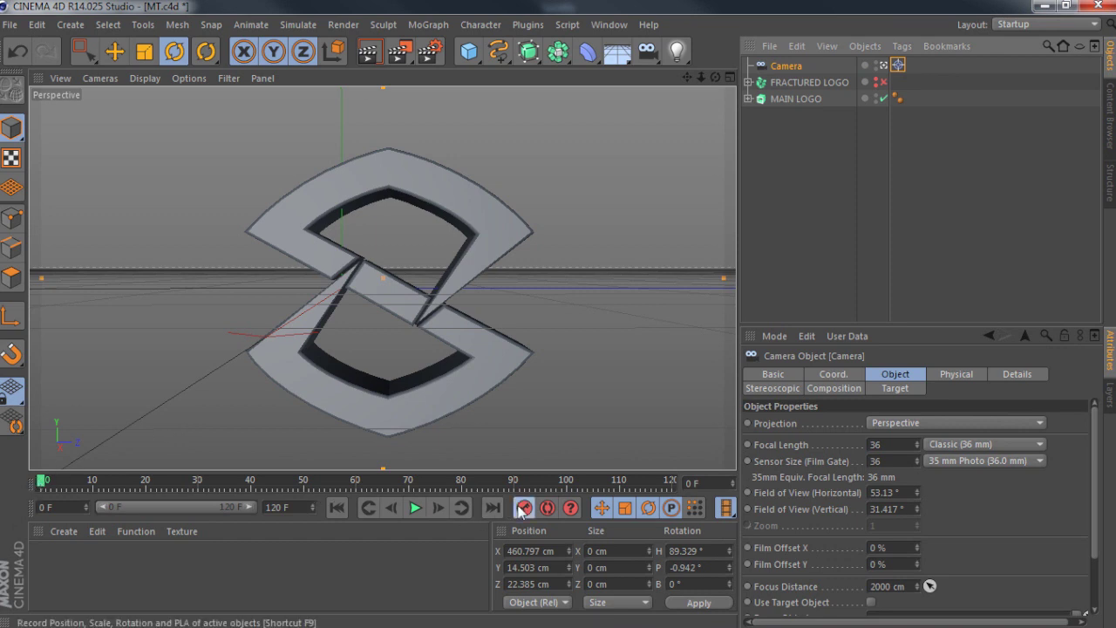
left_click(359, 482)
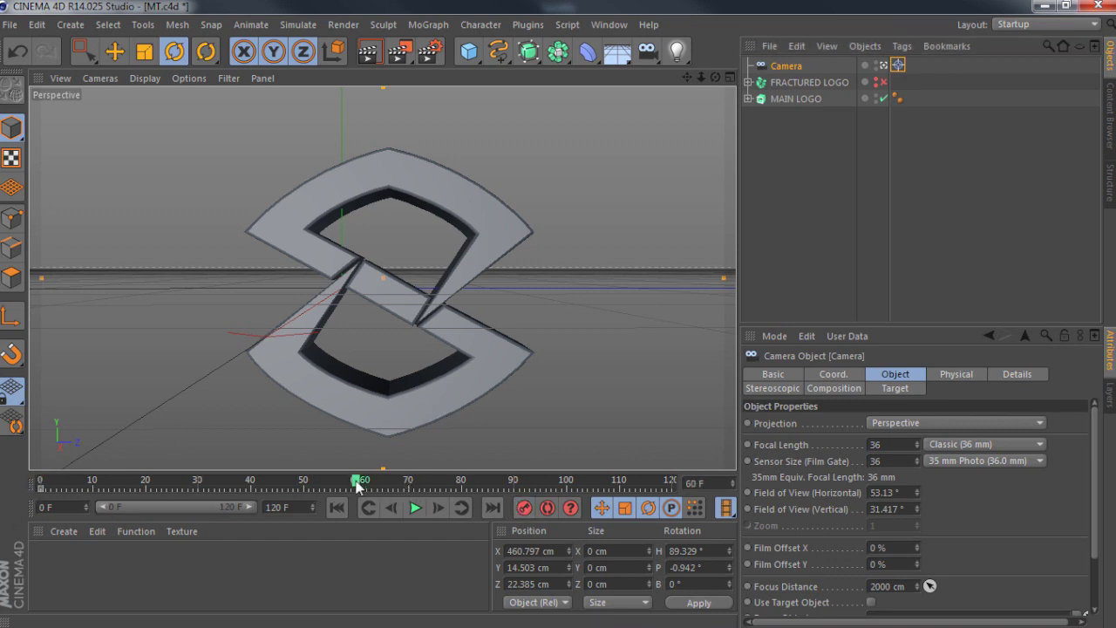
left_click_drag(715, 77, 656, 70)
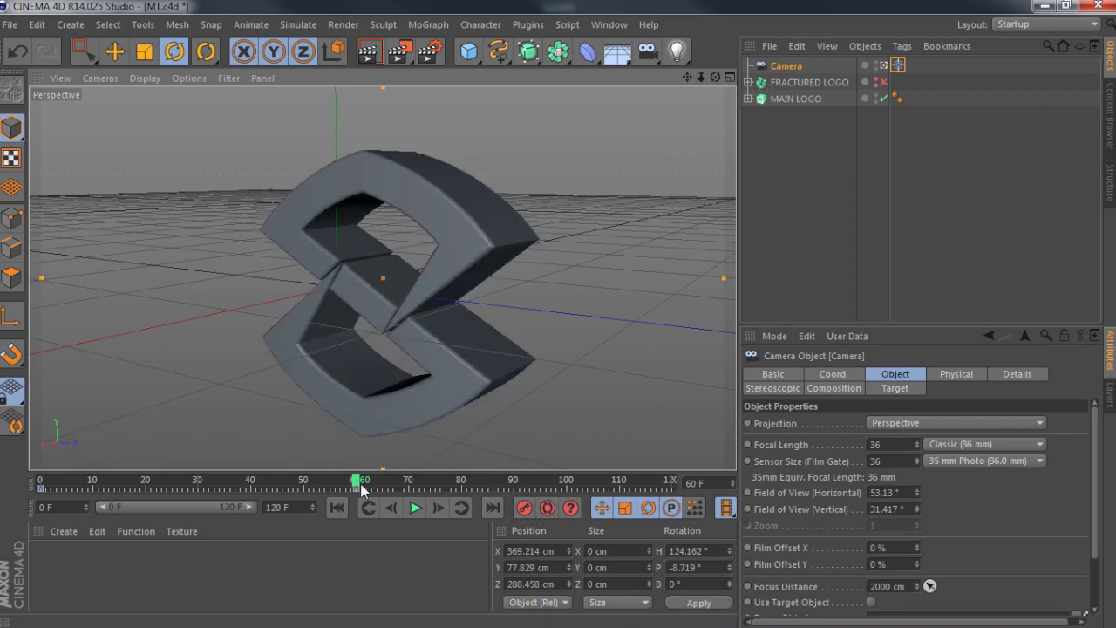
left_click(39, 485)
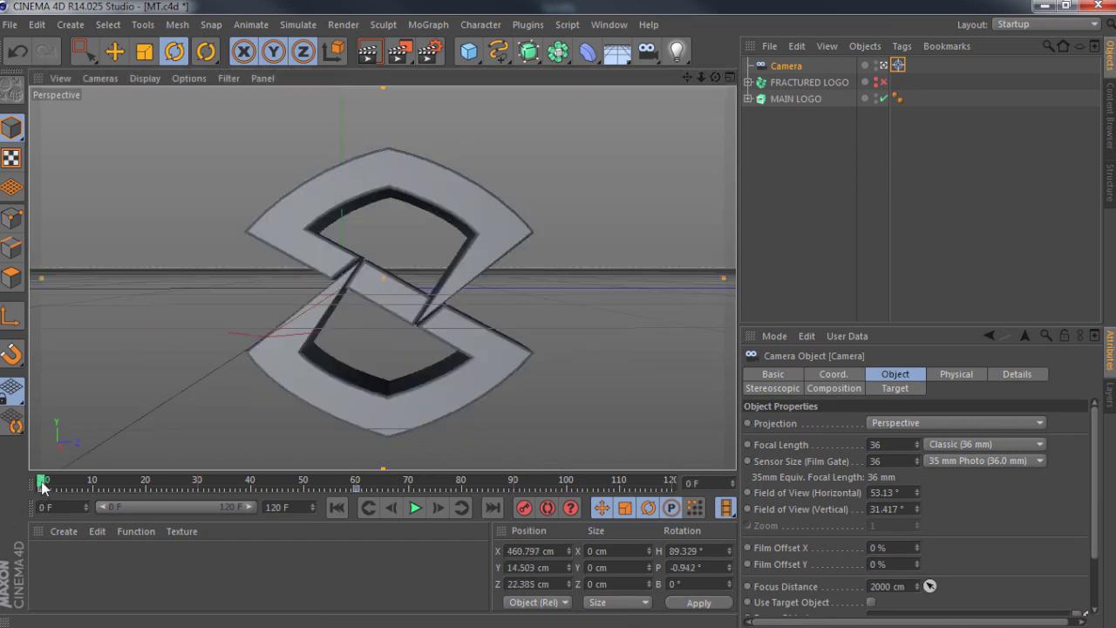
left_click_drag(48, 485, 355, 483)
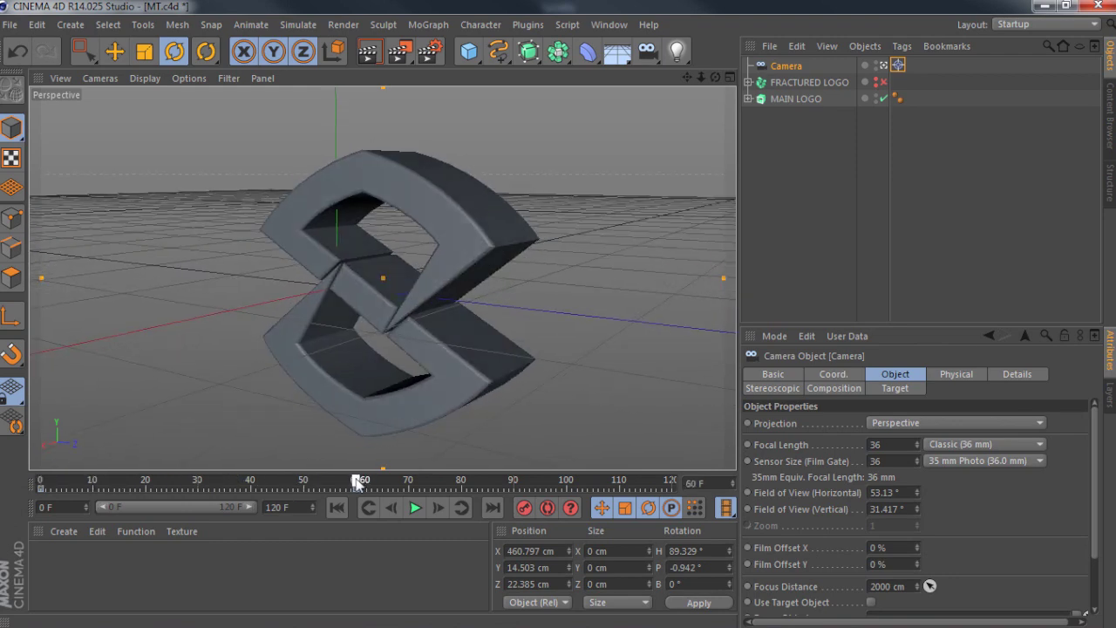
- At frame 100, orbit the camera around the logo to about X -382.9, Y 35.1, Z 286.6 cm and record a keyframe
left_click(567, 482)
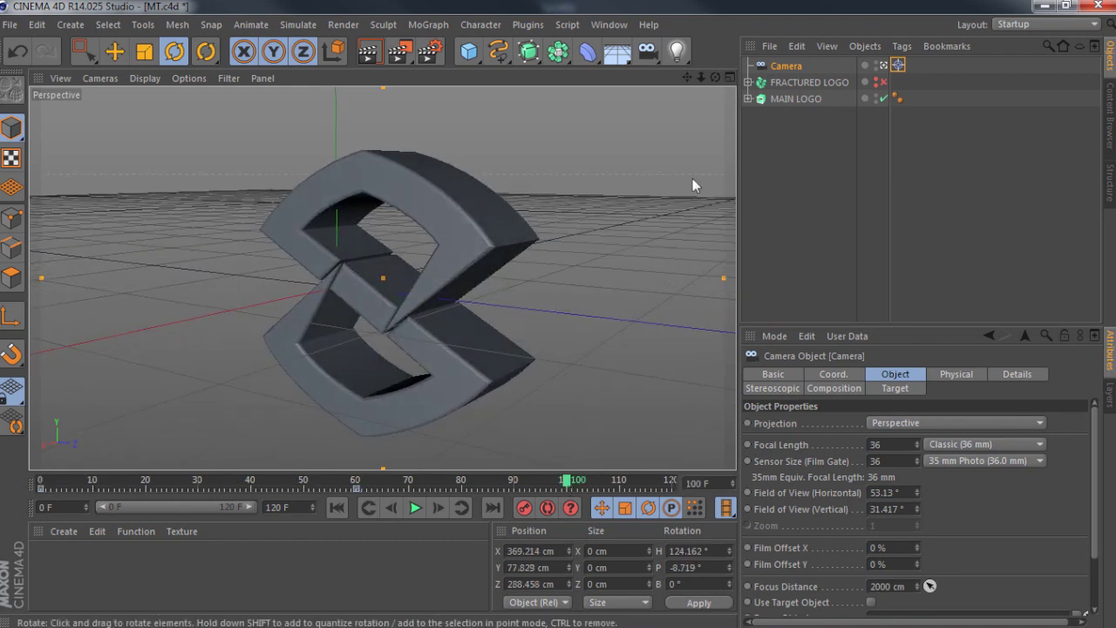
left_click_drag(715, 77, 462, 68)
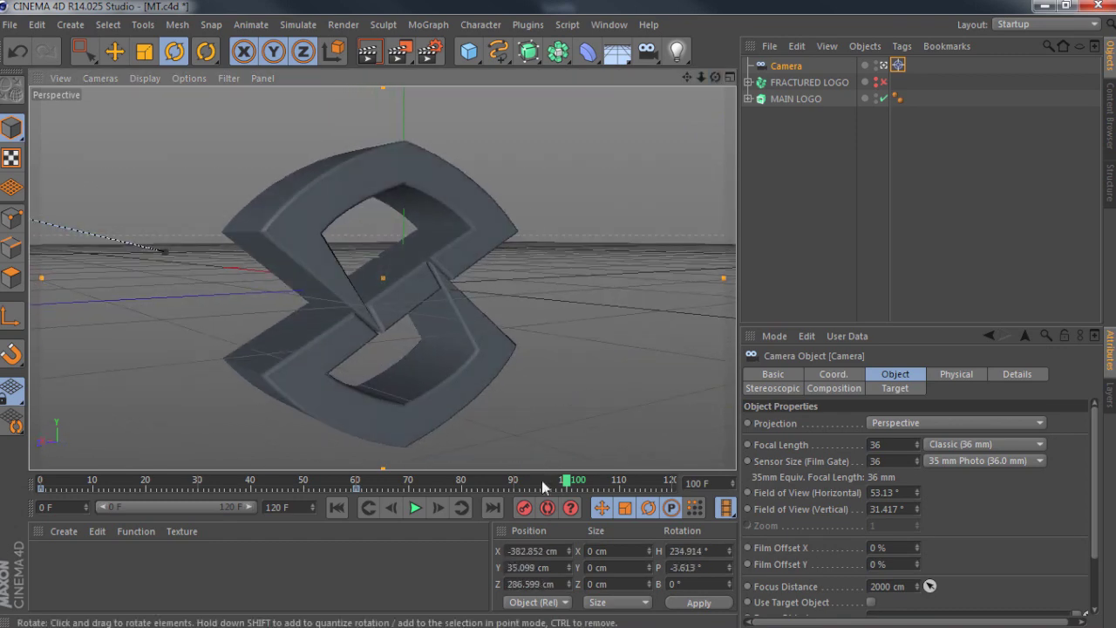
left_click(524, 506)
- Review the camera's keyframed orbit from outside the camera view and return the timeline to frame 0
left_click_drag(568, 483, 93, 461)
left_click(882, 67)
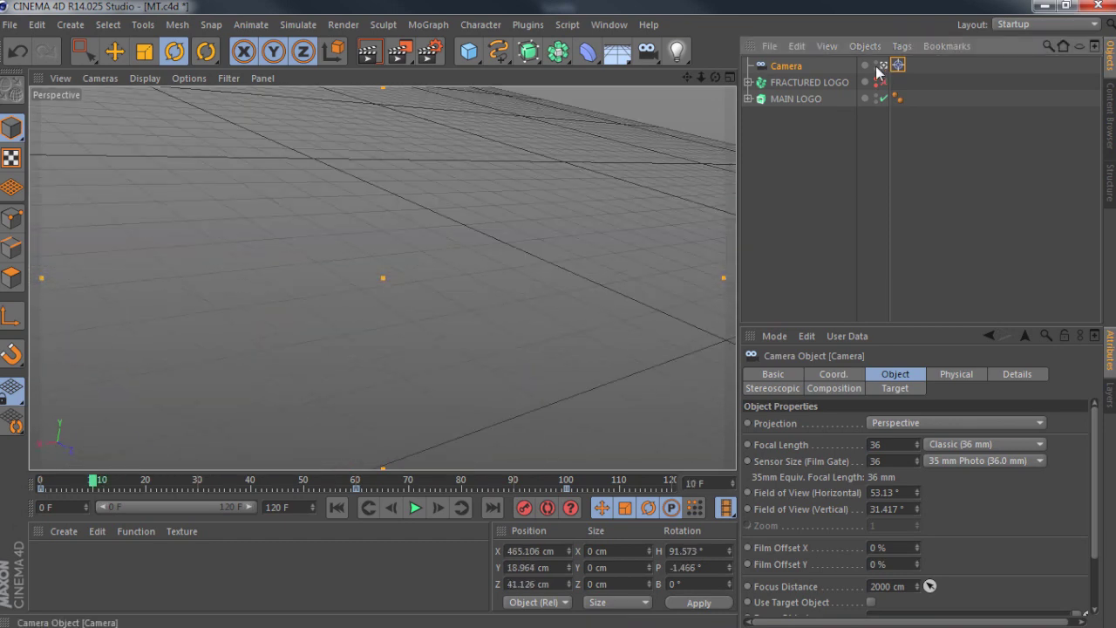
mouse_move(687, 77)
left_mouse_down()
mouse_move(973, 33)
mouse_move(784, 78)
mouse_move(767, 71)
mouse_move(828, 40)
mouse_move(807, 35)
mouse_move(915, 33)
mouse_move(702, 78)
left_mouse_up()
left_click_drag(90, 480, 12, 471)
- Delete all of the camera's recorded keyframes from the timeline and look through the camera again
left_click_drag(597, 490, 20, 481)
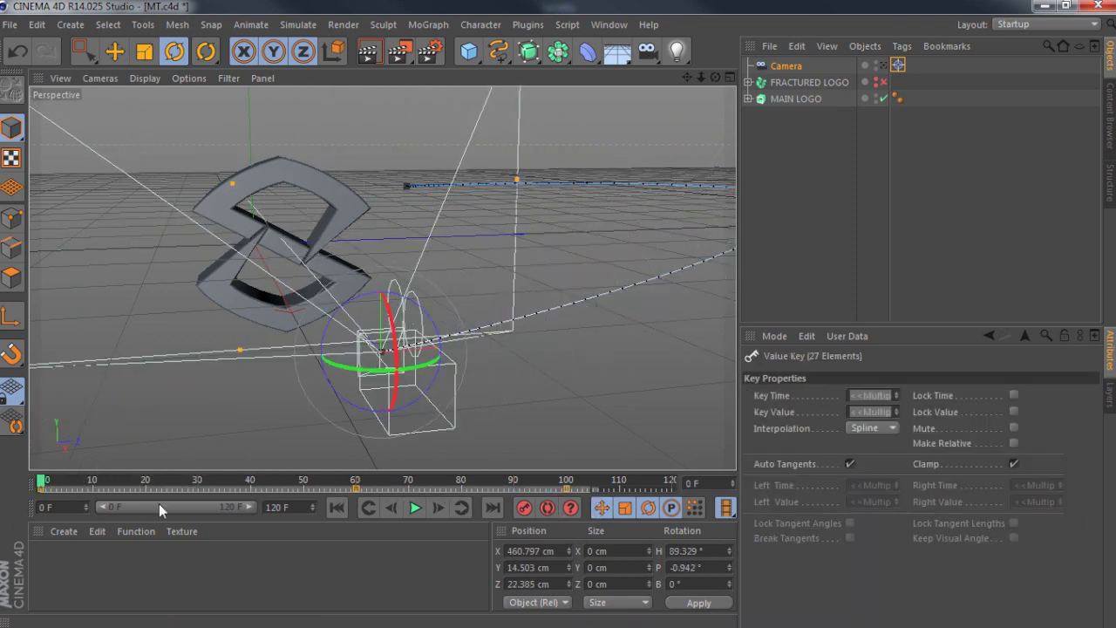
left_click(269, 486)
left_click_drag(600, 491, 54, 488)
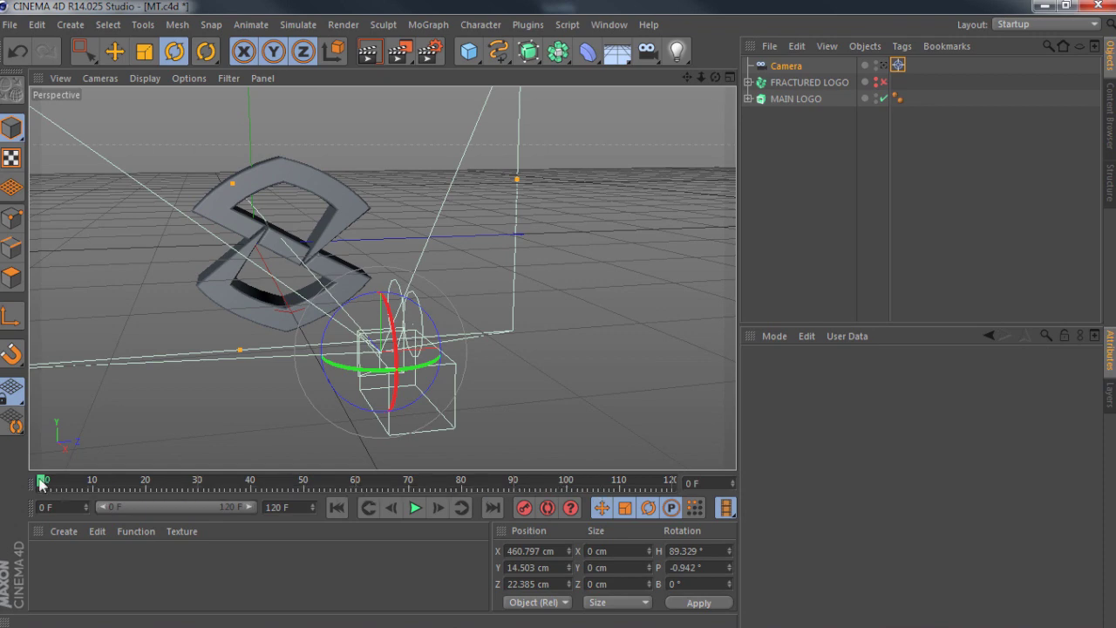
left_click(883, 65)
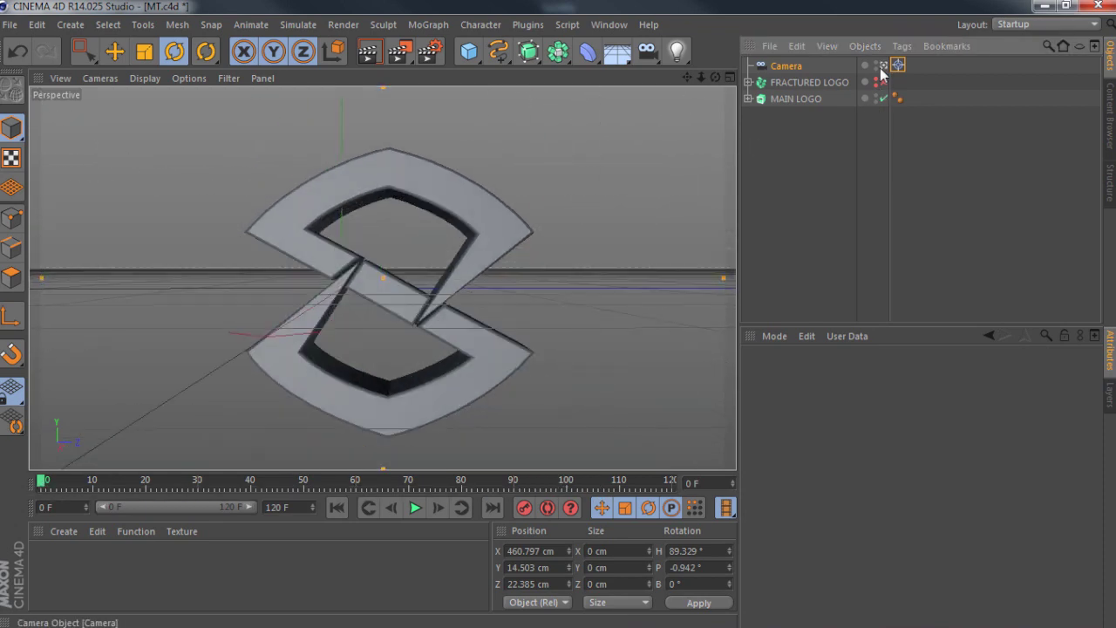
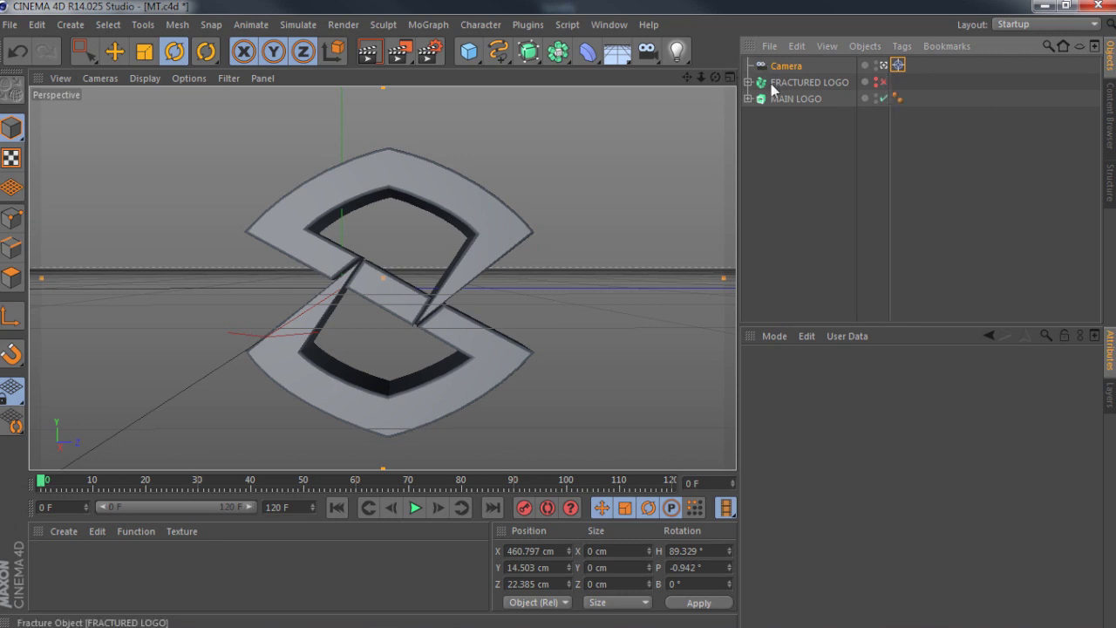
- Add an Align to Spline tag to the camera and show its tag properties
right_click(780, 66)
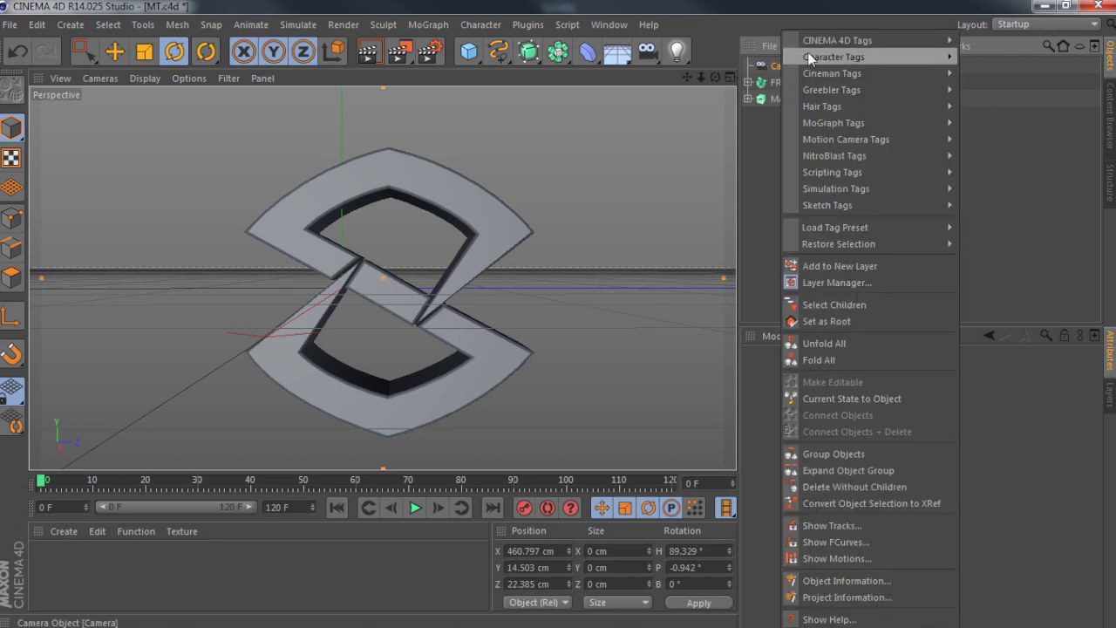
mouse_move(816, 41)
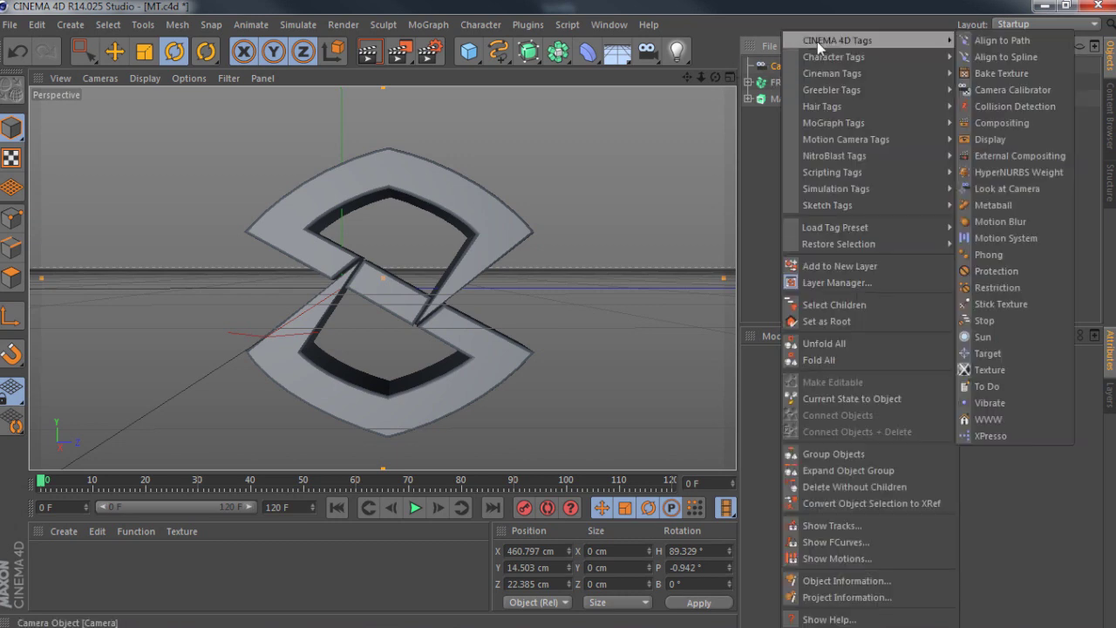
left_click(994, 58)
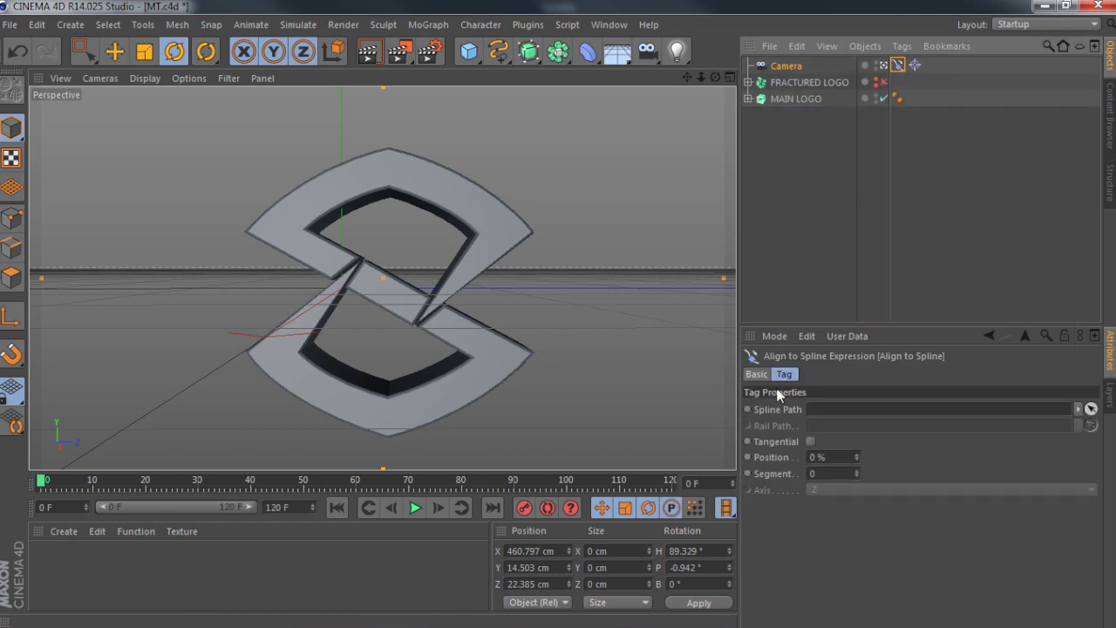
left_click(756, 374)
left_click(786, 373)
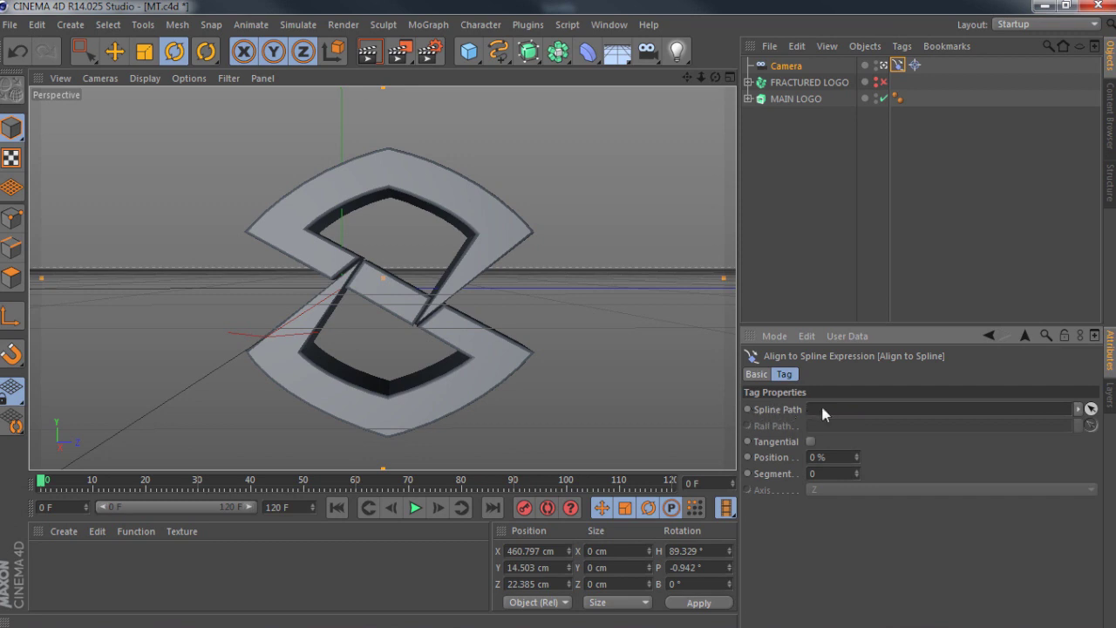
- Create a circle spline and assign it as the spline path of the camera's Align to Spline tag
left_click(497, 52)
left_click(646, 136)
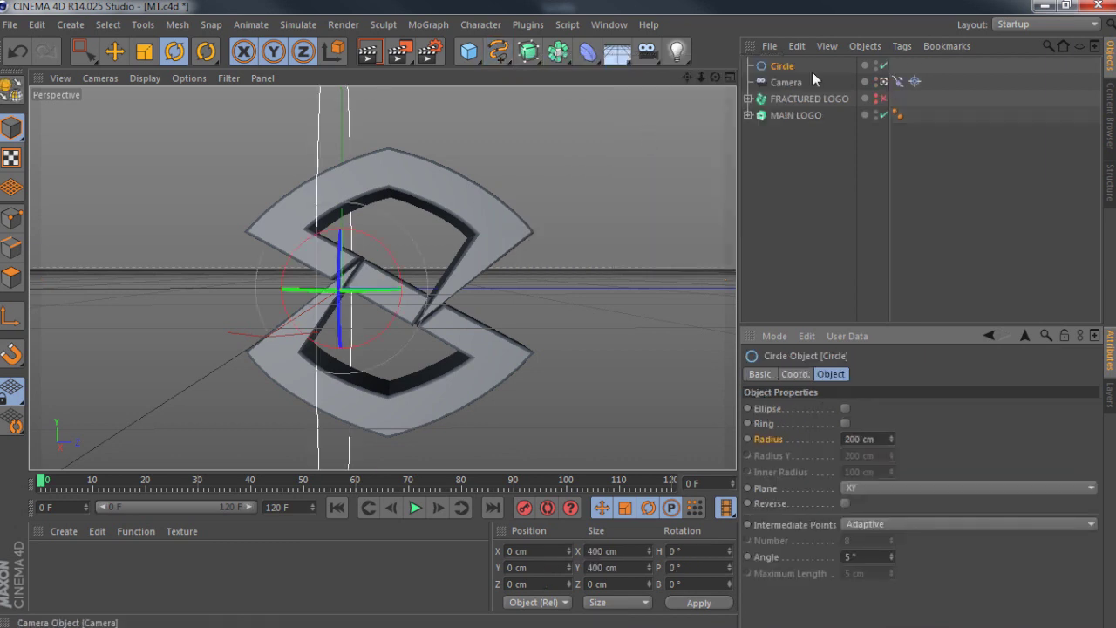
left_click(898, 81)
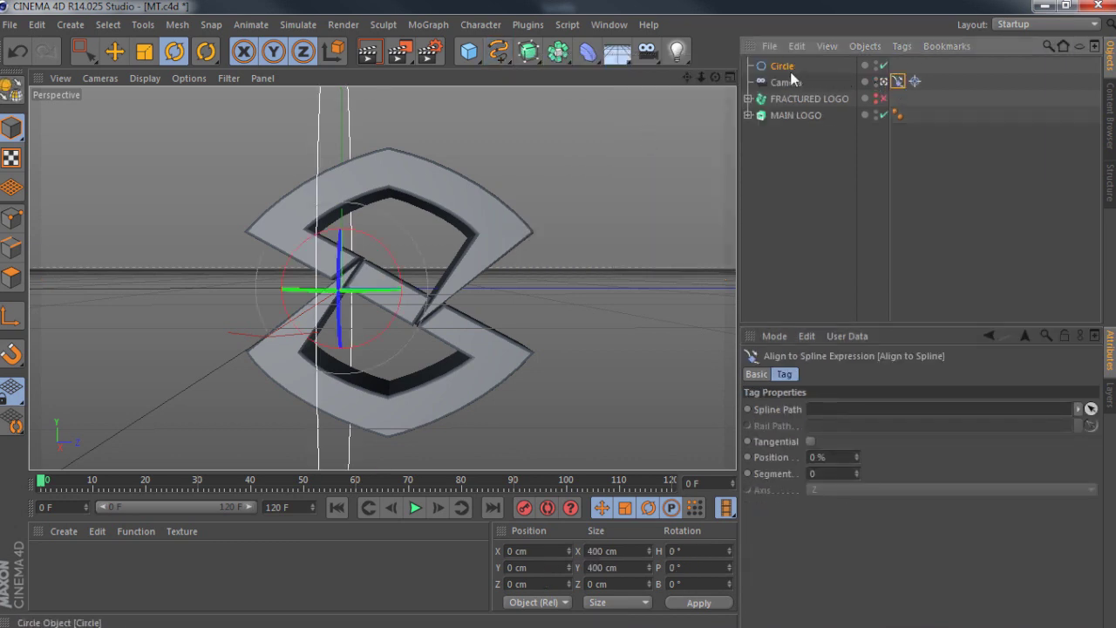
left_click_drag(779, 73, 1100, 420)
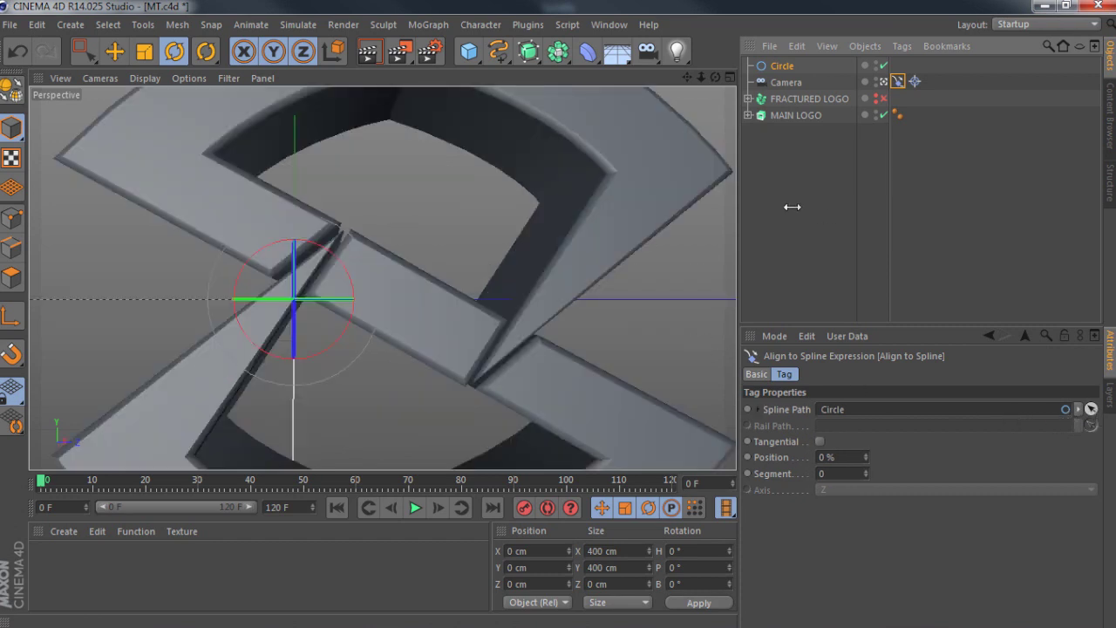
- Set the circle spline's pitch rotation to 90°
left_click(782, 68)
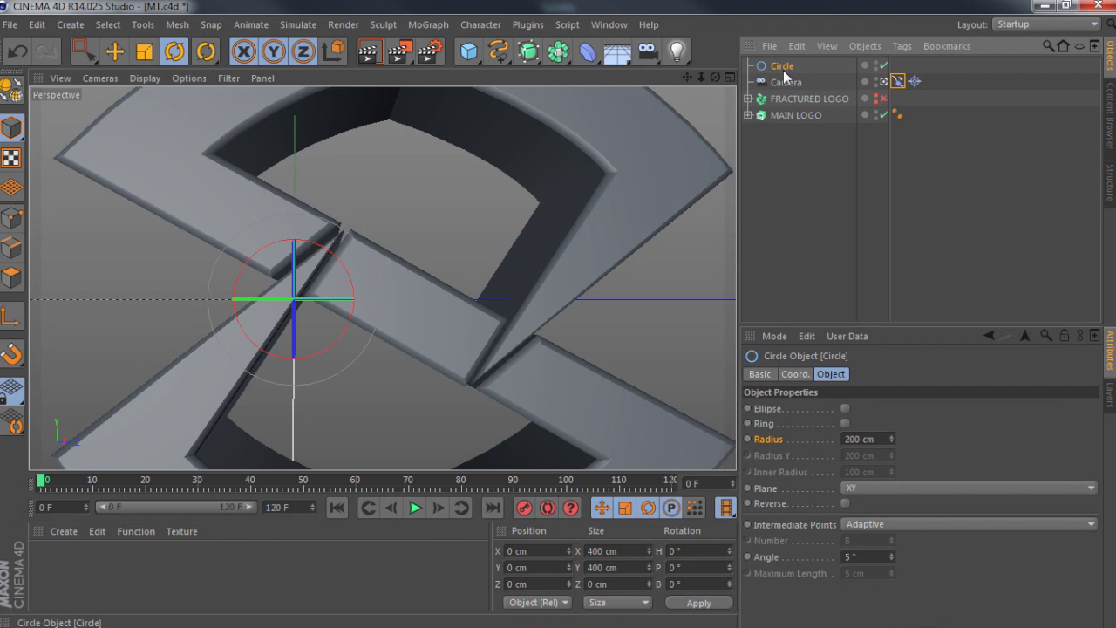
left_click(677, 568)
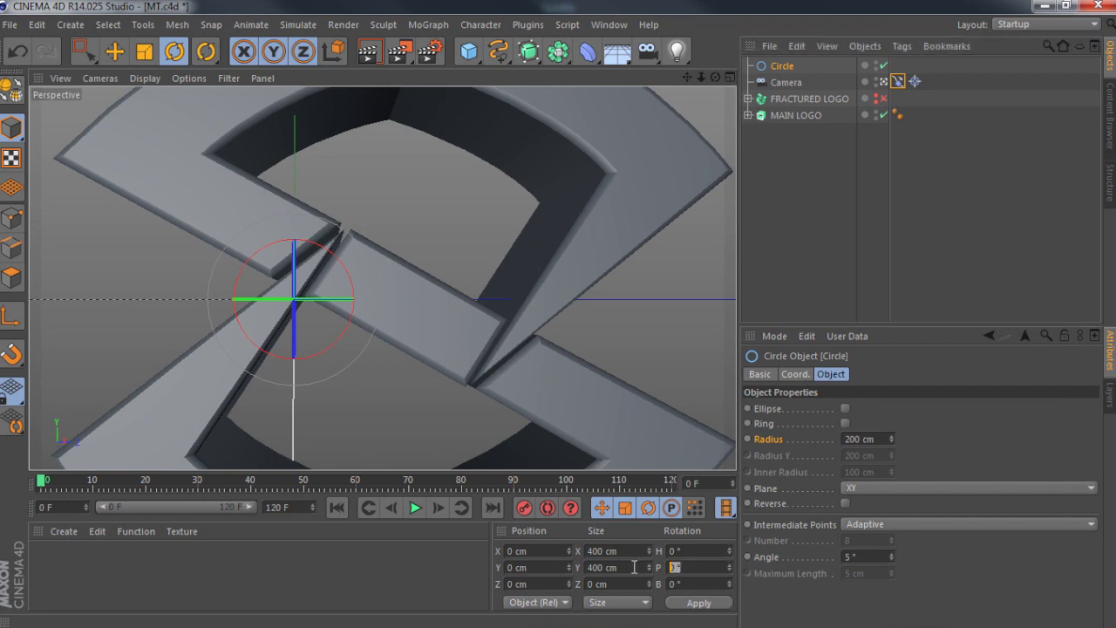
type("90")
key("Return")
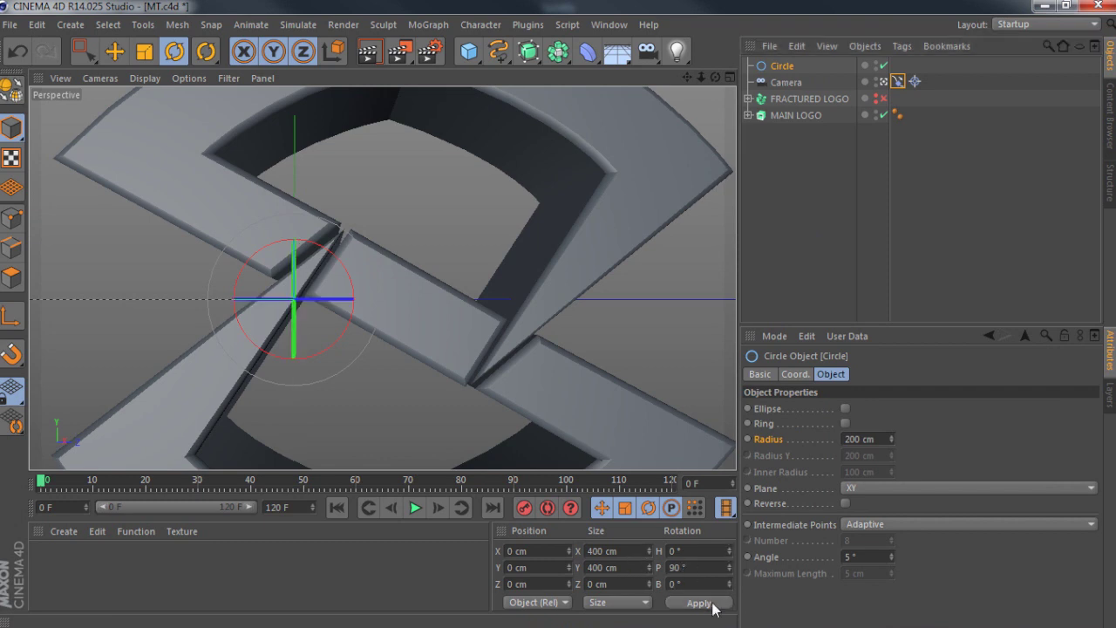
- Enlarge the circle spline to a radius of about 402.8 cm so the whole logo fits the camera view
key("t")
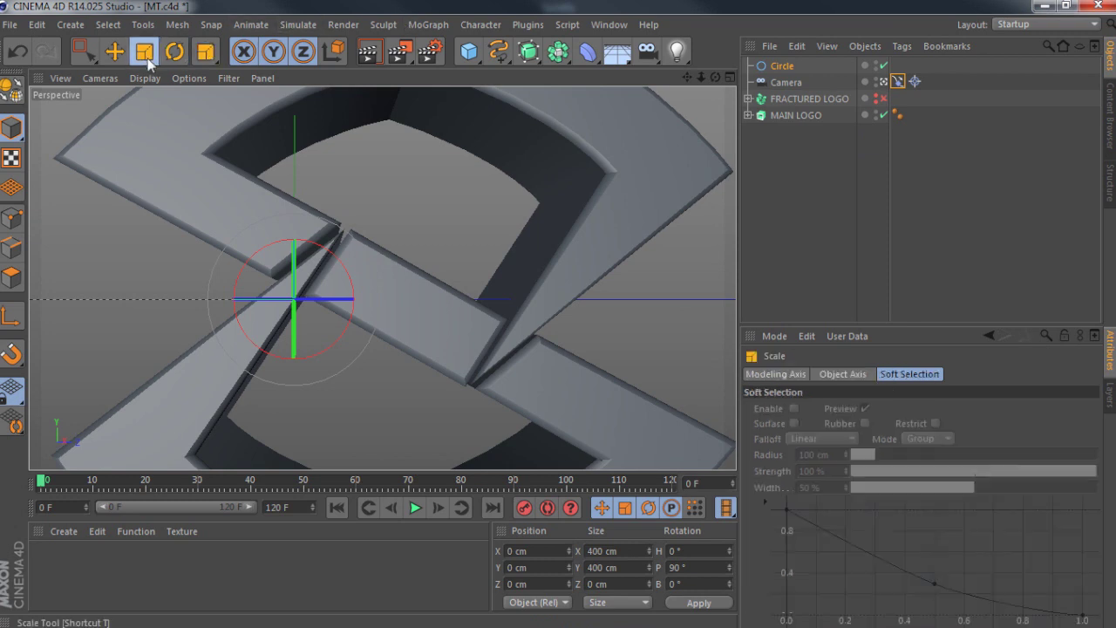
left_click_drag(378, 222, 689, 244)
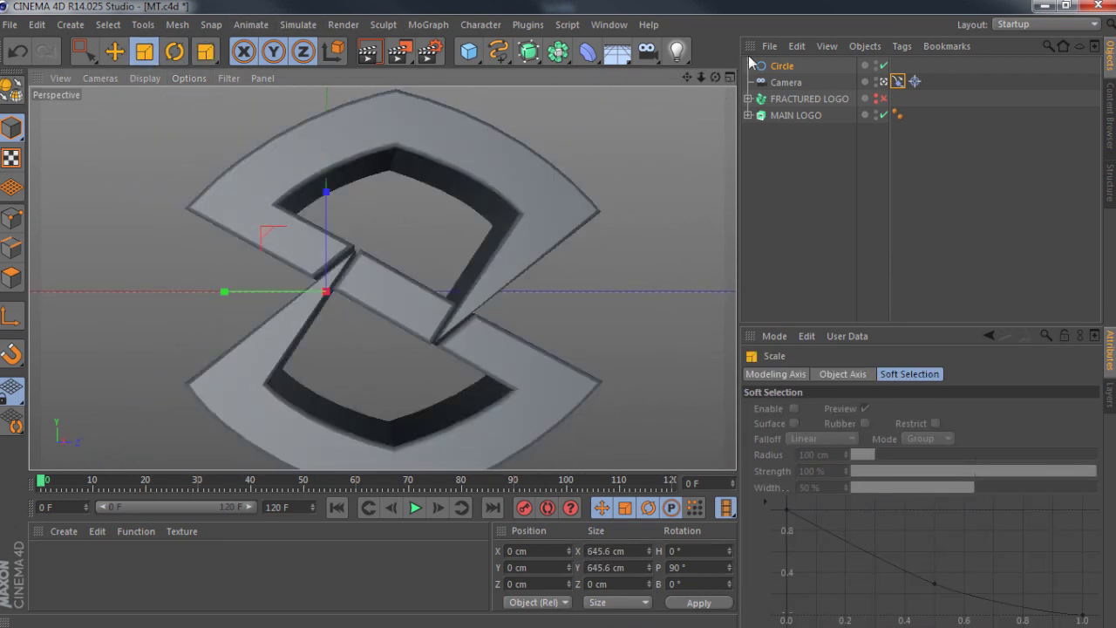
left_click(775, 66)
mouse_move(889, 442)
left_mouse_down()
mouse_move(890, 462)
mouse_move(890, 424)
left_mouse_up()
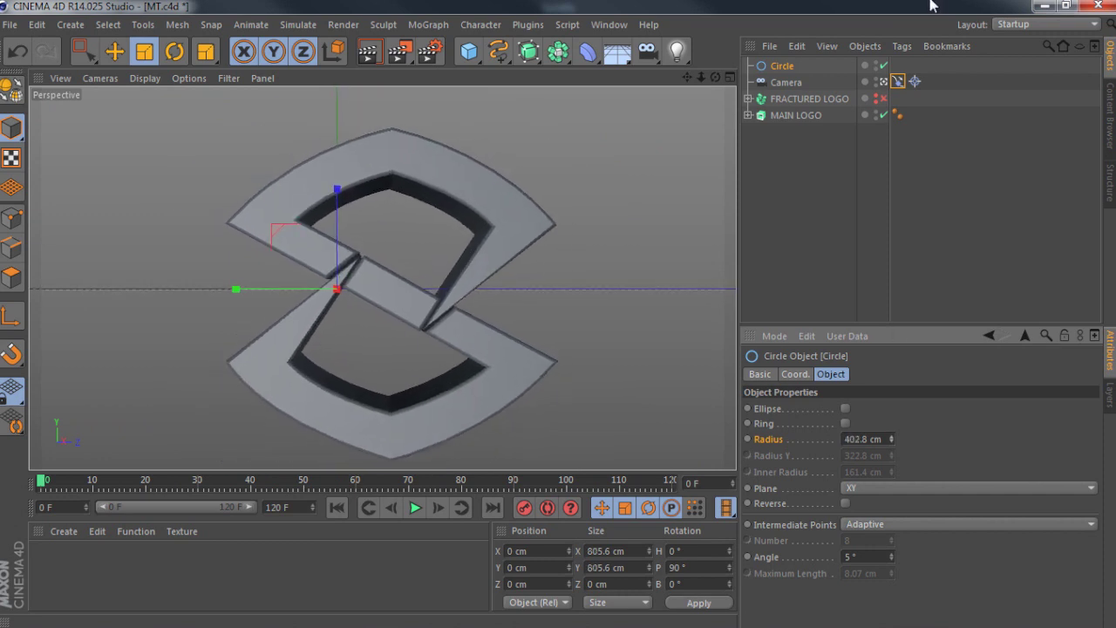
- Try moving the camera along the circle by raising the Align to Spline position to 7%
left_click(897, 81)
left_click_drag(863, 453, 859, 427)
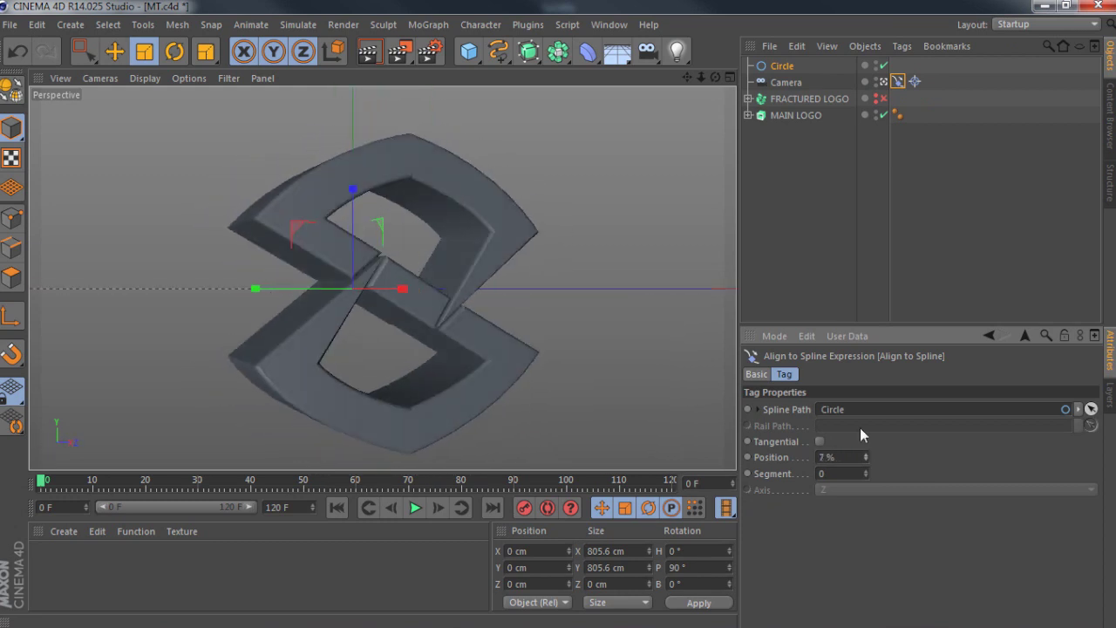
left_click(510, 58)
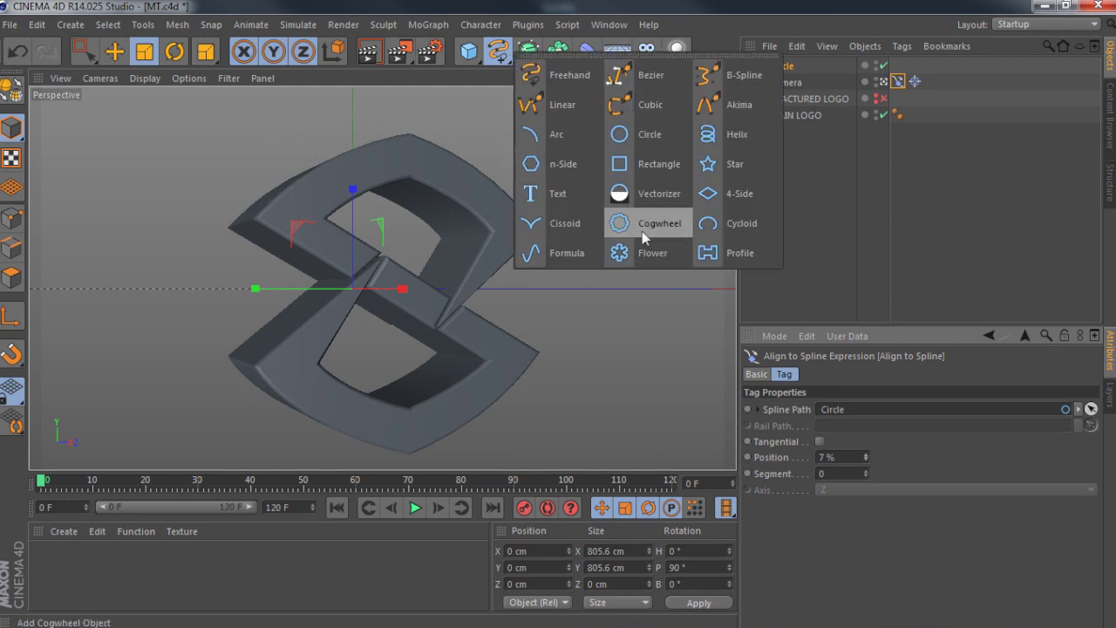
left_click(805, 177)
left_click(770, 67)
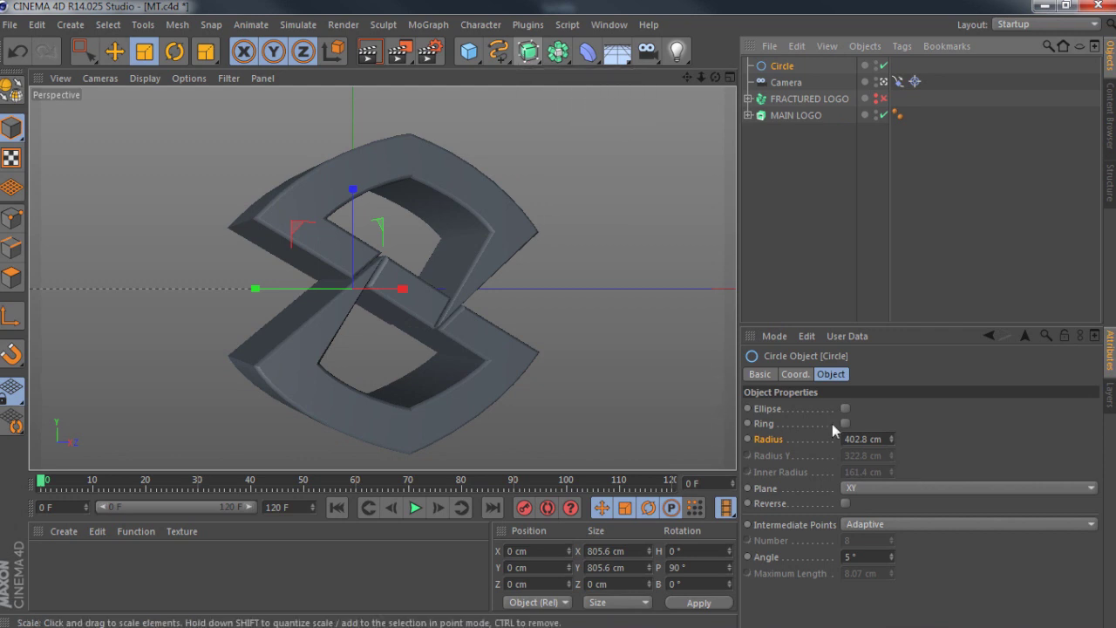
- Set the camera's Align to Spline position to 1% and record a position keyframe at frame 0
left_click(897, 81)
mouse_move(866, 457)
left_mouse_down()
mouse_move(875, 439)
mouse_move(868, 470)
mouse_move(866, 439)
mouse_move(865, 461)
left_mouse_up()
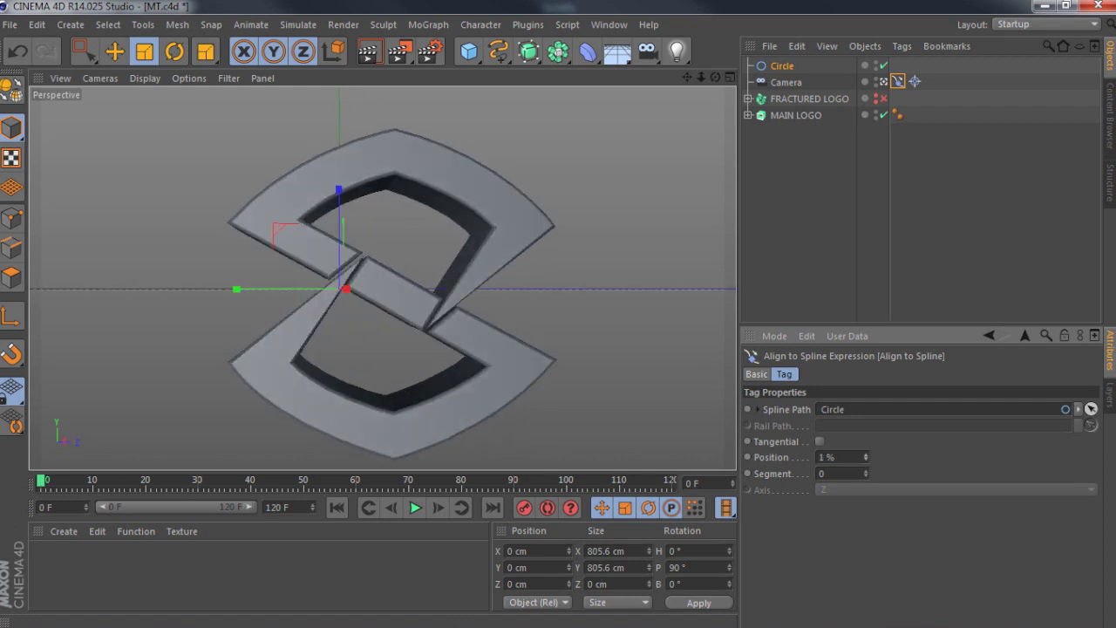
right_click(750, 459)
mouse_move(801, 376)
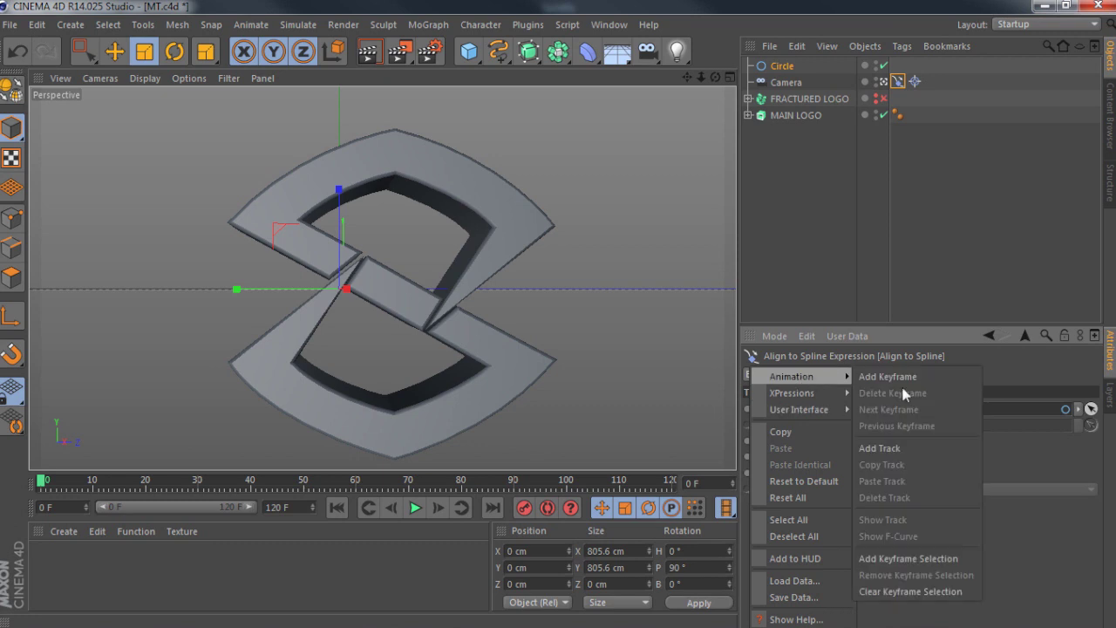
left_click(842, 274)
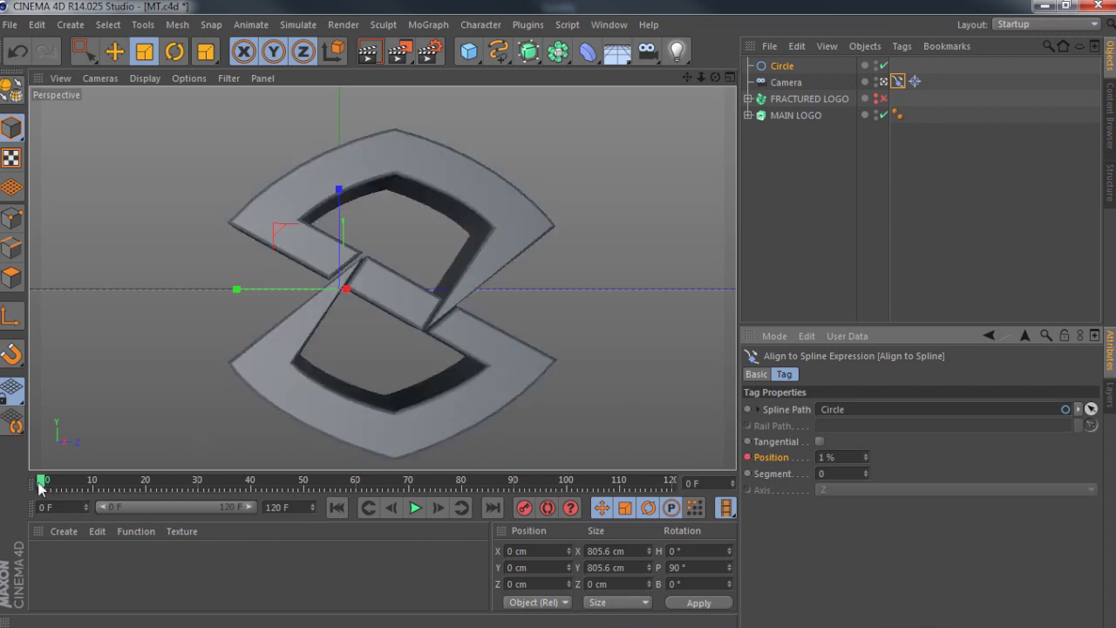
- At frame 60, set the Align to Spline position to 100% and record a keyframe
left_click_drag(40, 485, 71, 488)
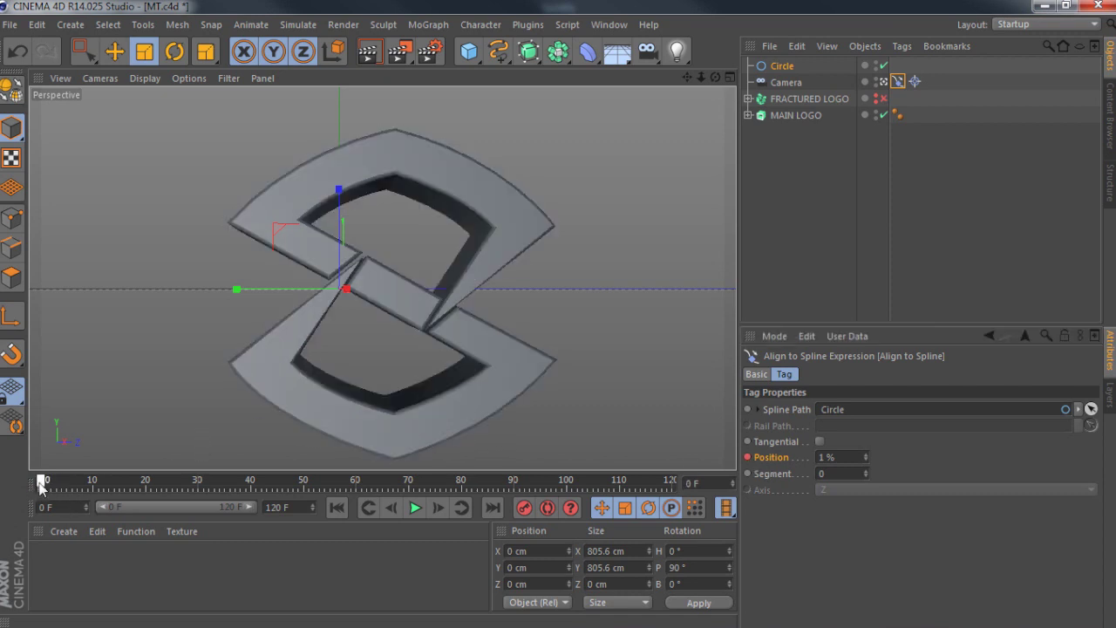
left_click_drag(175, 483, 319, 488)
left_click_drag(865, 456, 994, 457)
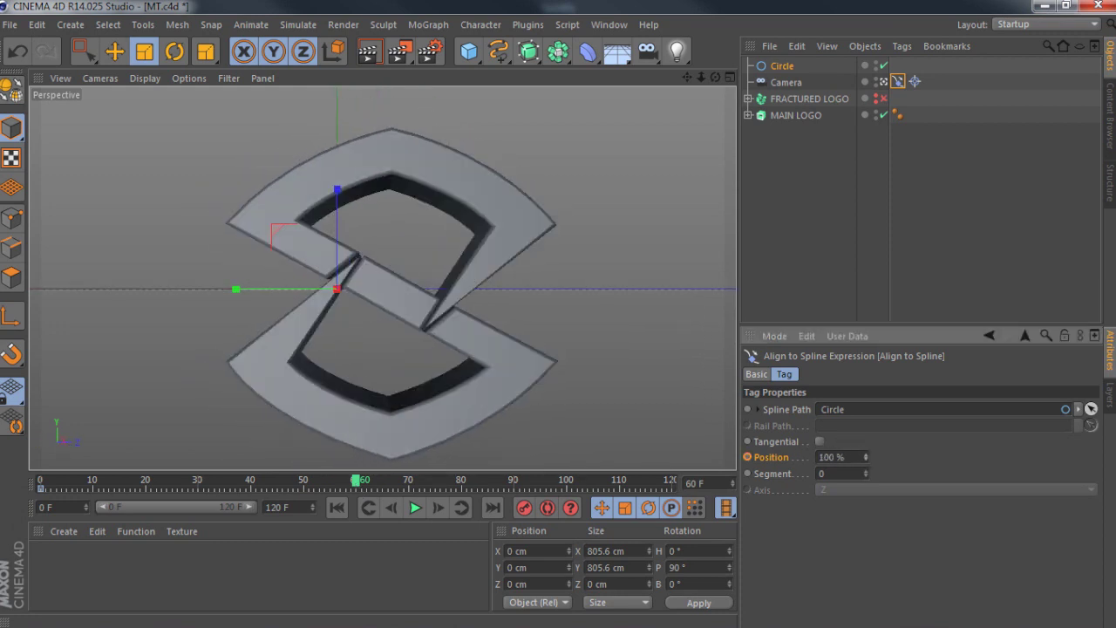
left_click(748, 457)
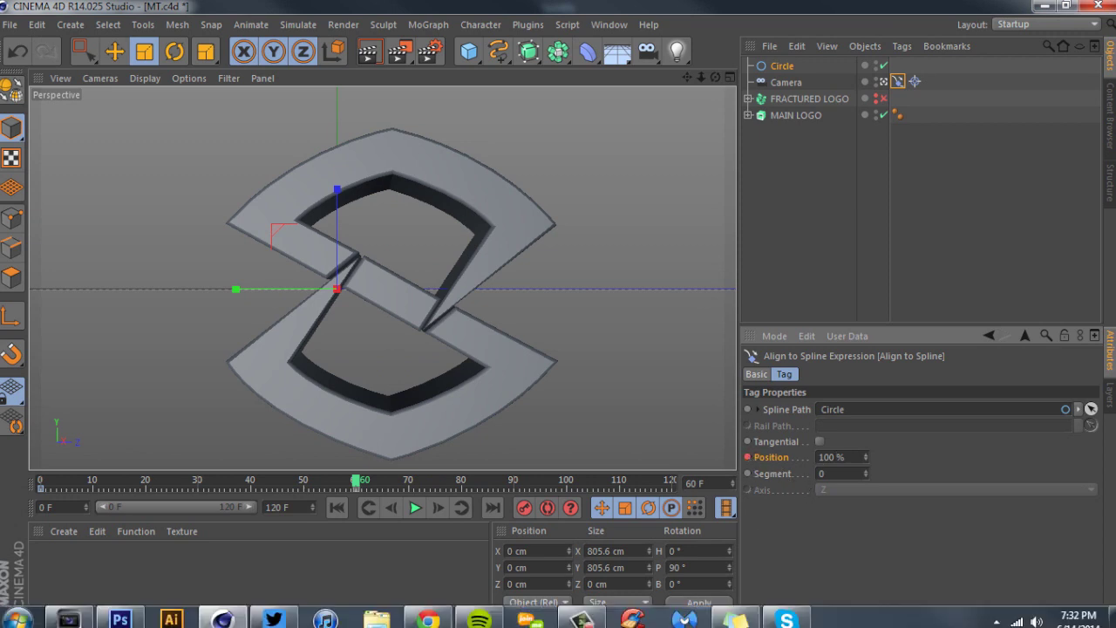
- Scrub between frames 0 and 60 to check the camera's travel around the circle
left_click(41, 482)
left_click_drag(43, 485, 357, 488)
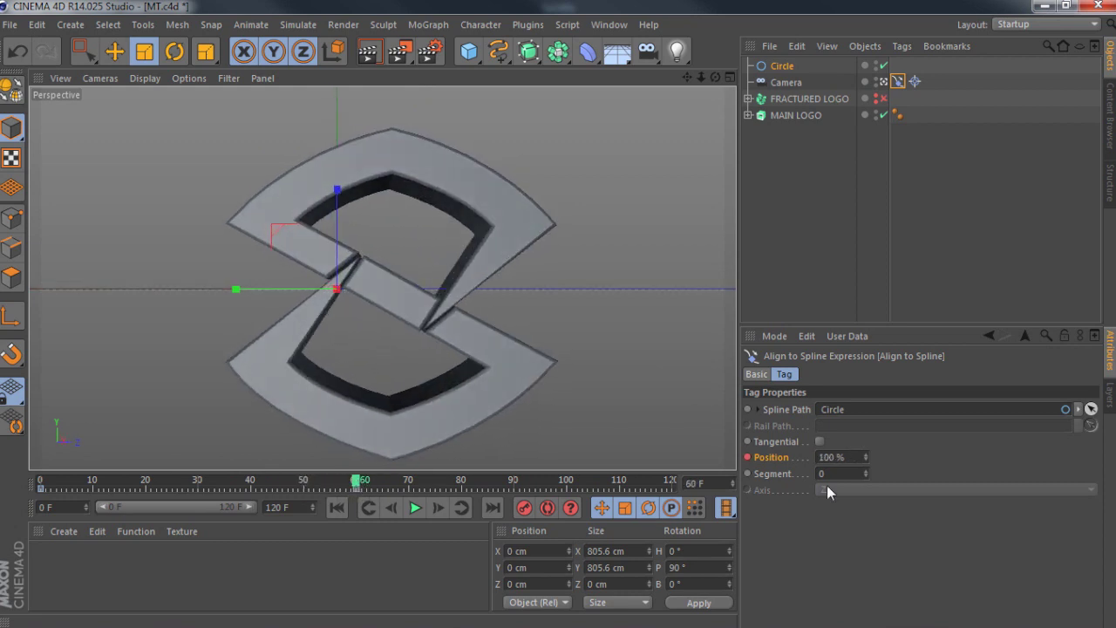
left_click_drag(357, 485, 19, 481)
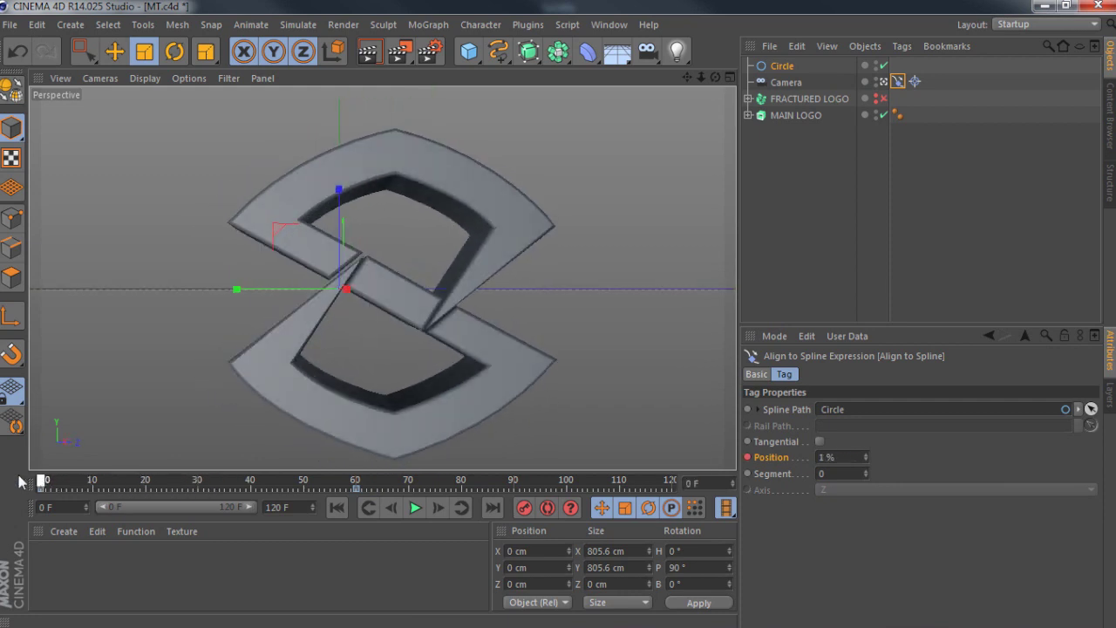
- Keyframe the circle's current radius at frame 0 and a radius of 662.8 cm at frame 60
left_click(779, 67)
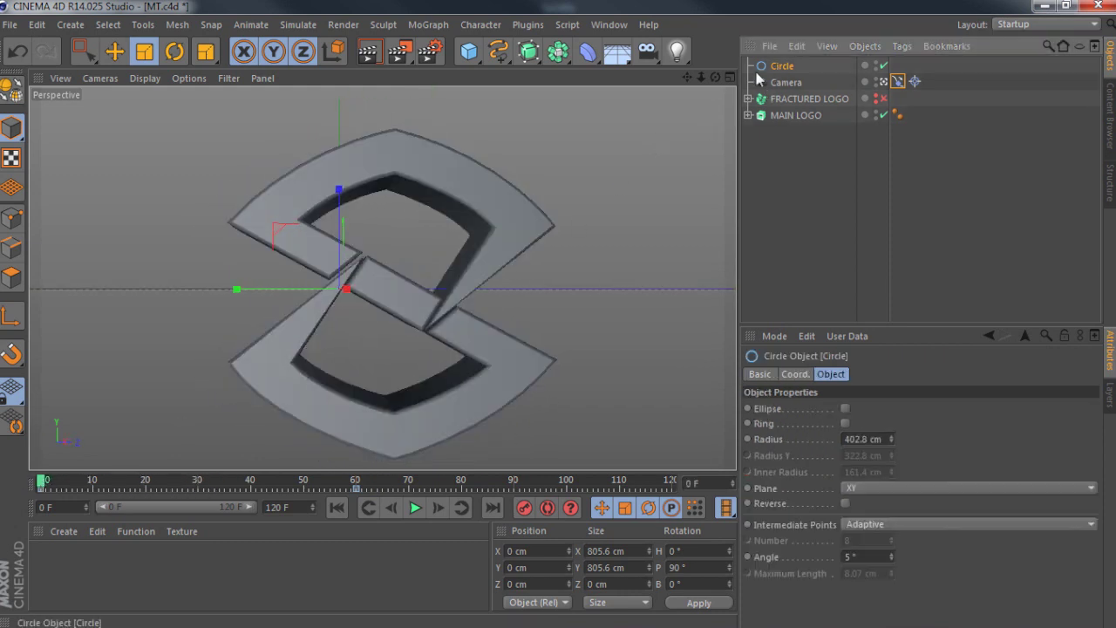
left_click(748, 439, "ctrl")
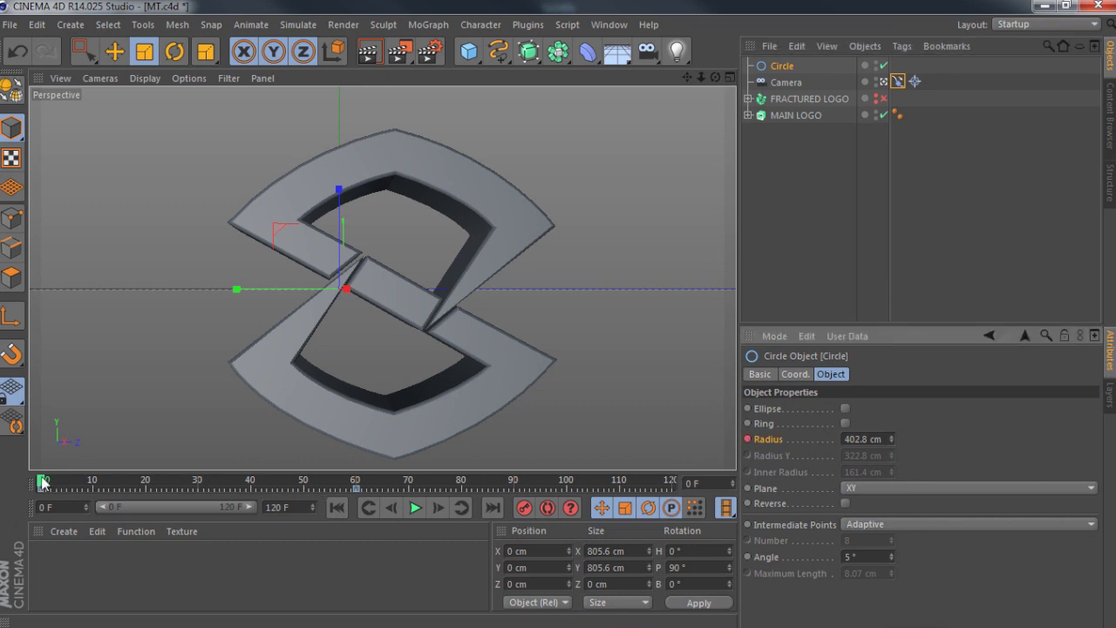
left_click_drag(43, 482, 354, 485)
left_click_drag(890, 438, 892, 388)
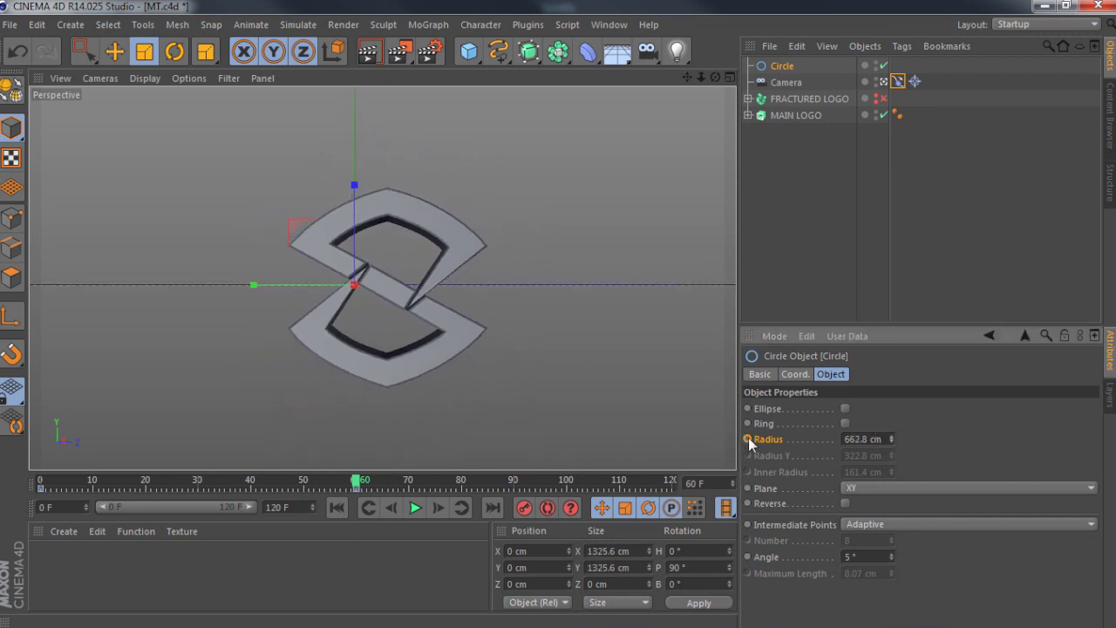
- Scrub the timeline from frame 0 to 60 and back to examine the camera orbit with the growing radius
left_click(41, 484)
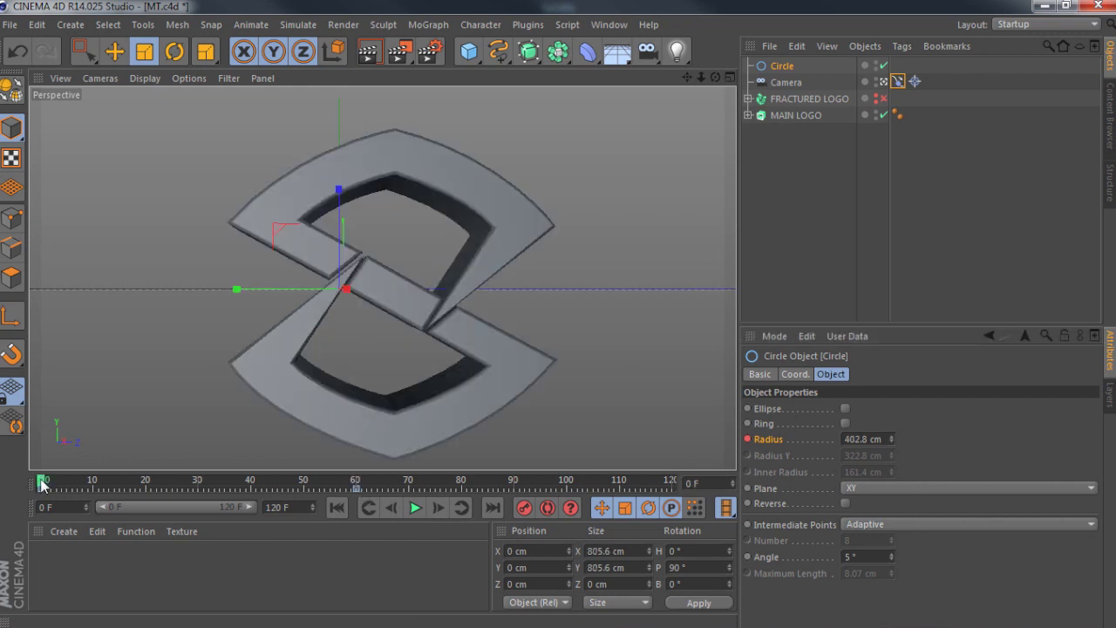
left_click_drag(41, 484, 357, 491)
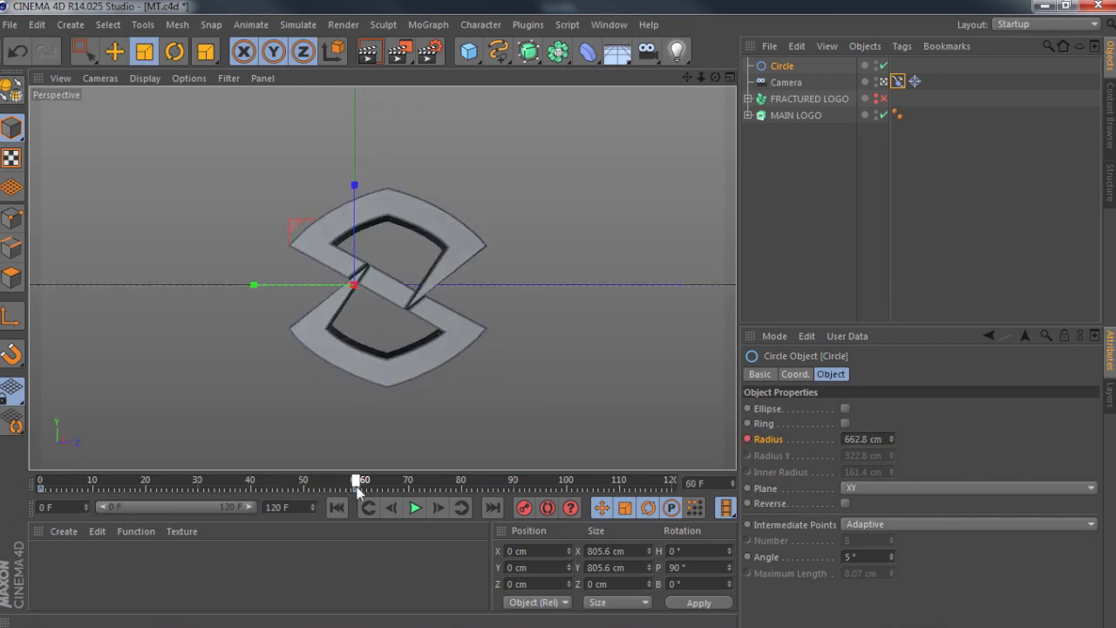
left_click_drag(352, 486, 357, 488)
left_click_drag(601, 497, 40, 490)
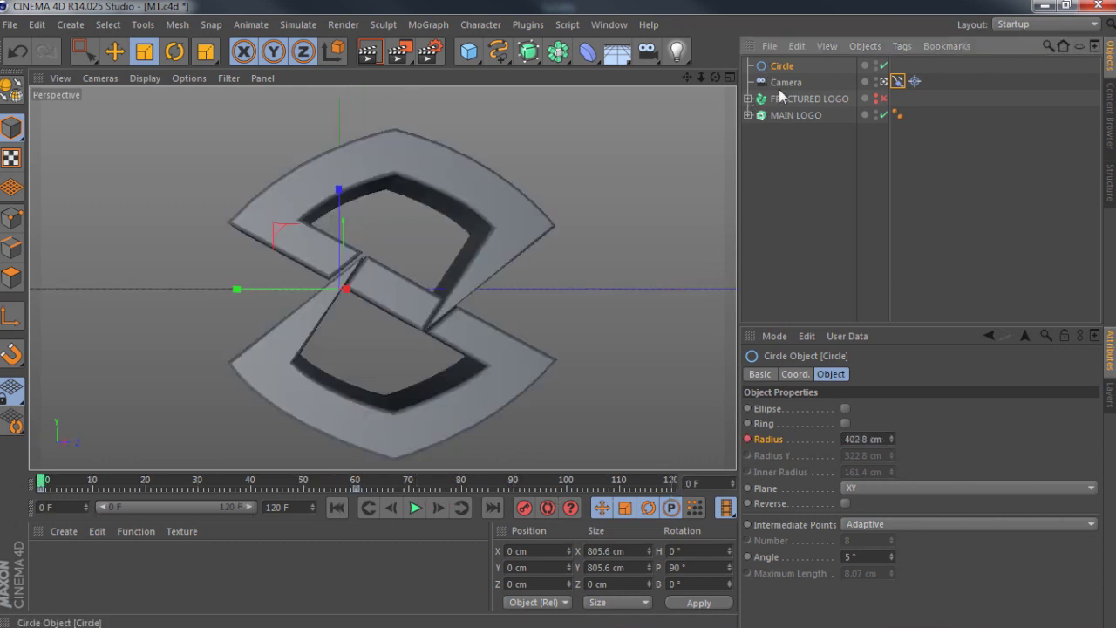
- Delete the circle, add a helix spline, and assign it as the spline path of the camera's Align to Spline tag
key("Delete")
left_click(490, 48)
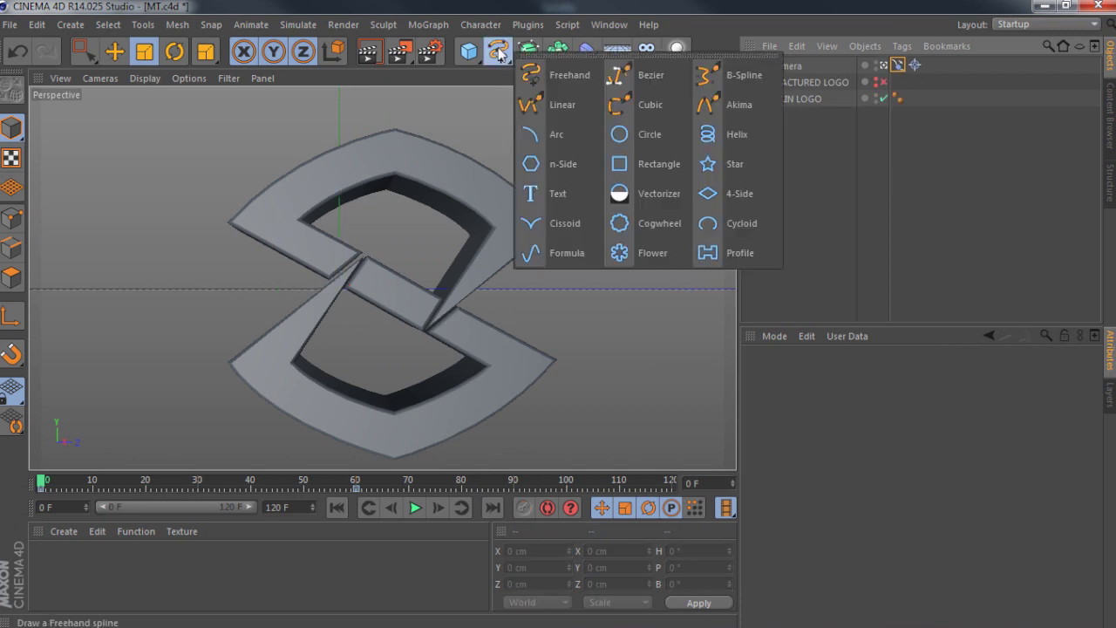
left_click(752, 133)
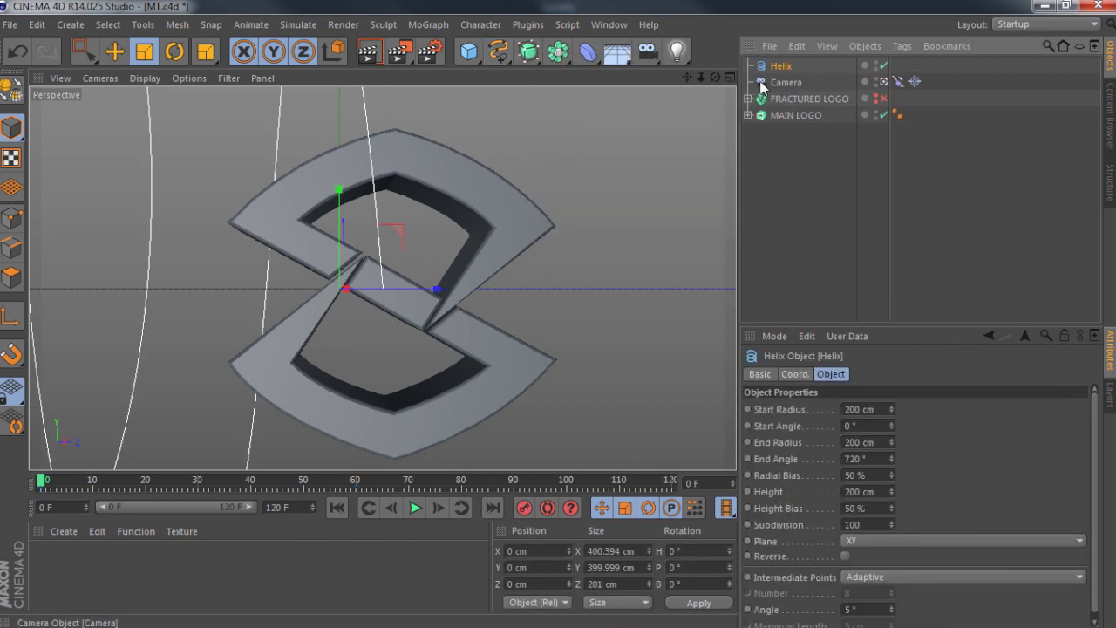
left_click(898, 81)
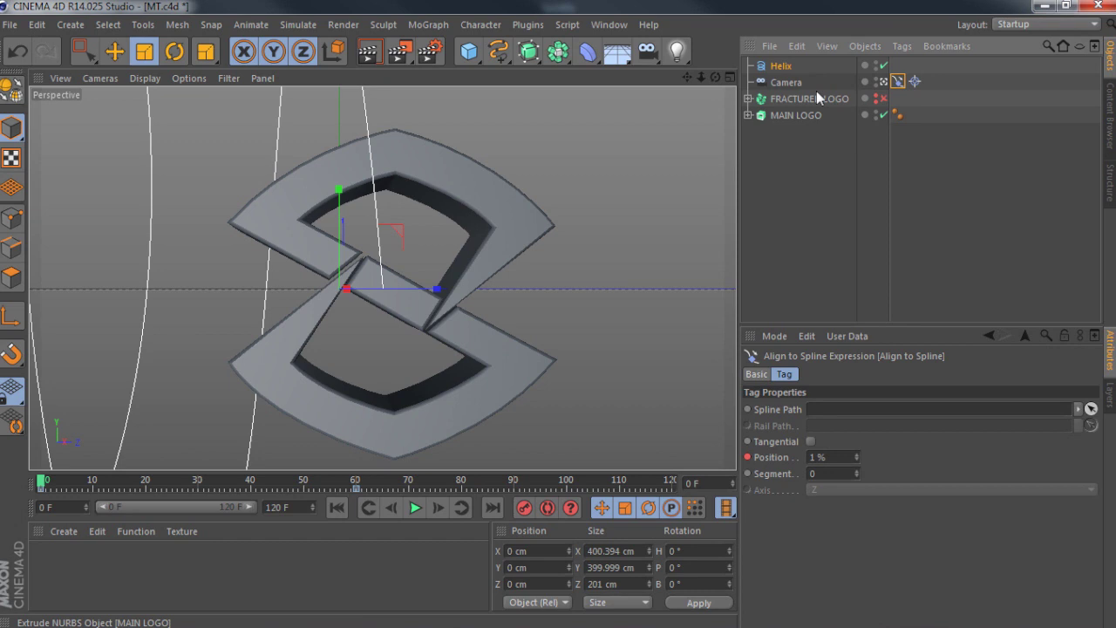
left_click(1091, 408)
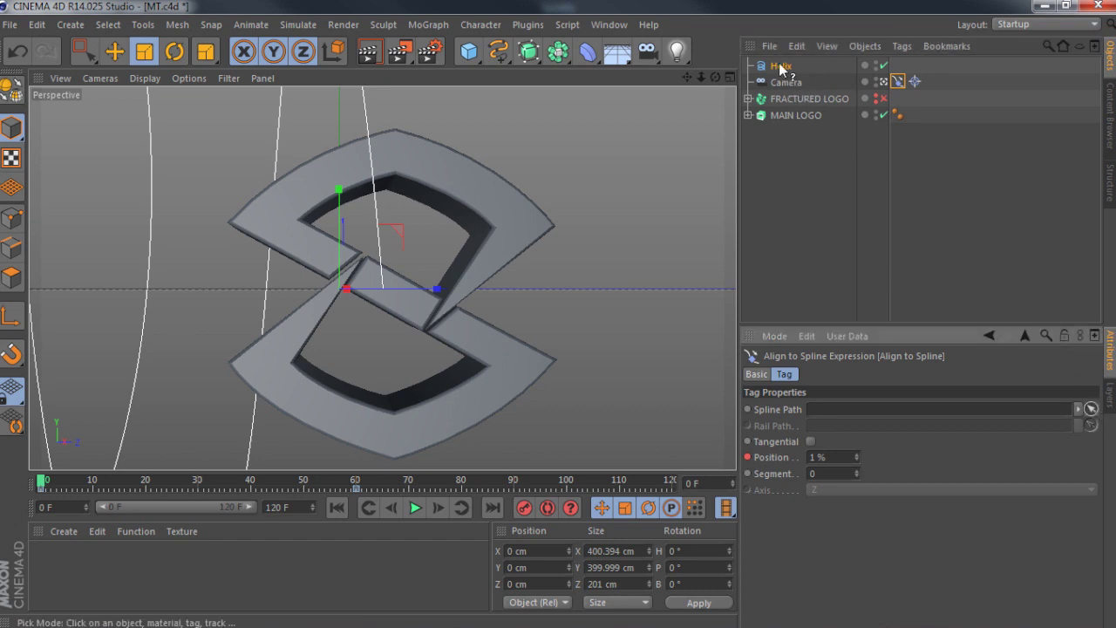
left_click(781, 68)
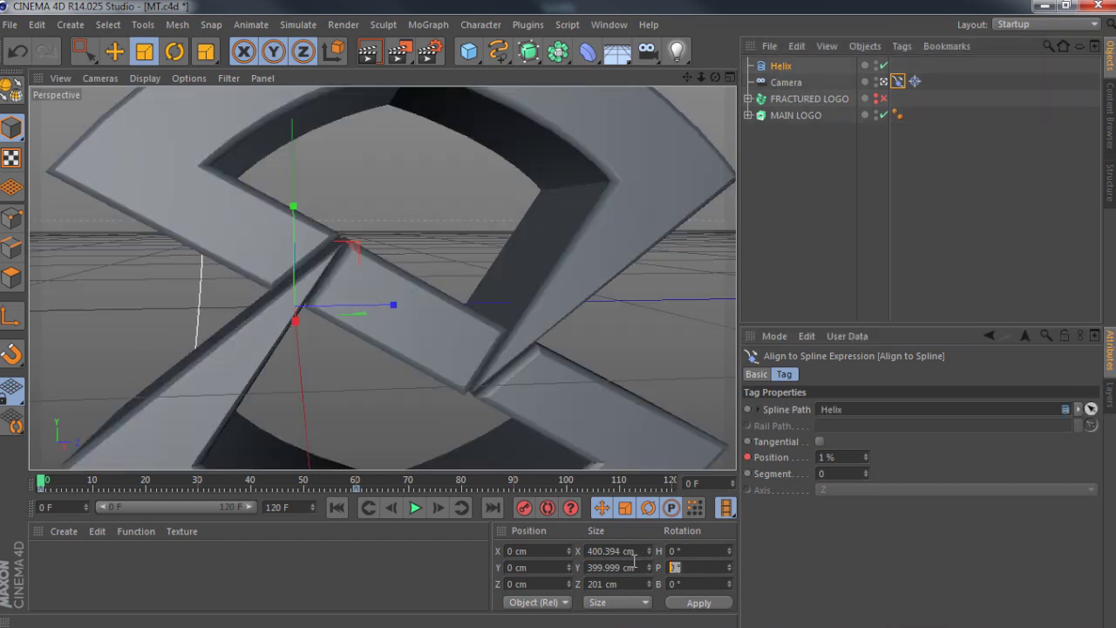
- Set the helix's pitch rotation to 90° and its start radius to 371 cm
left_click(697, 602)
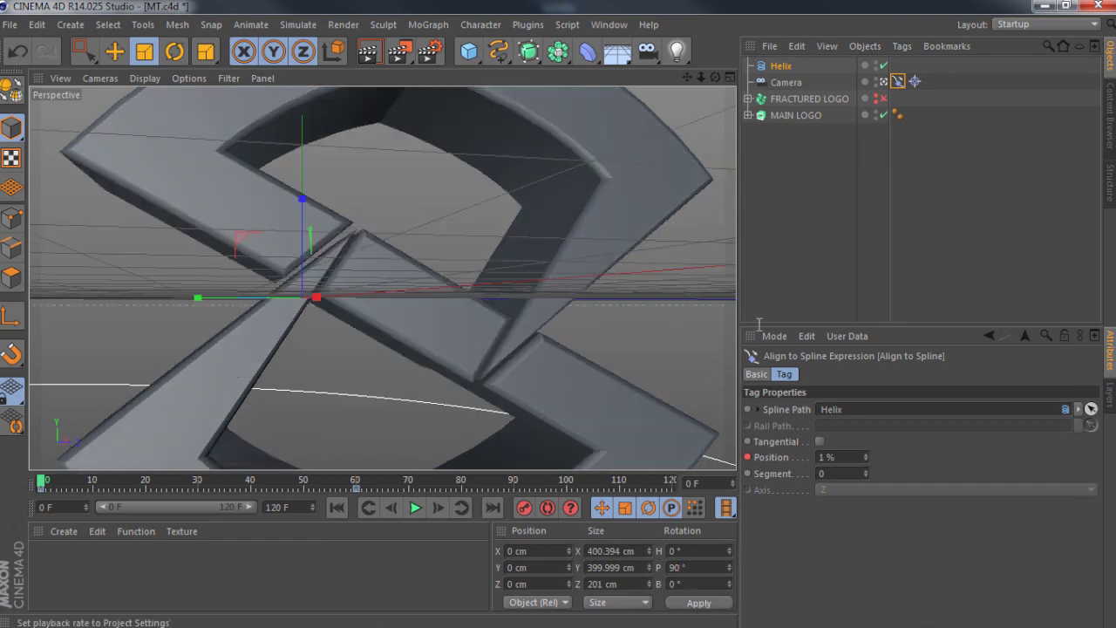
left_click(780, 65)
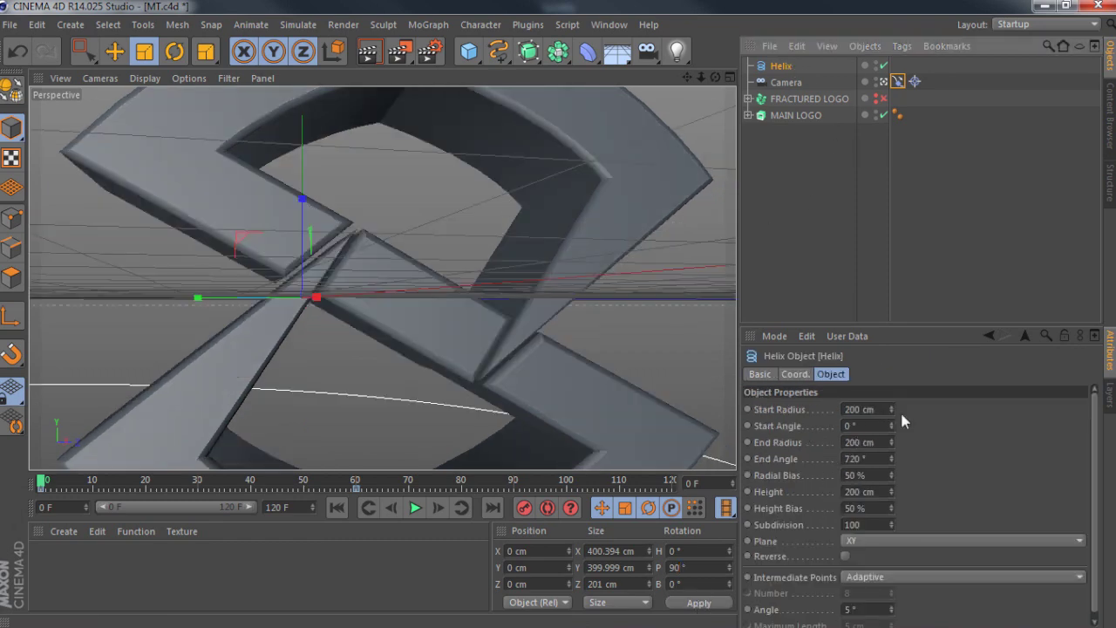
left_click_drag(891, 409, 891, 331)
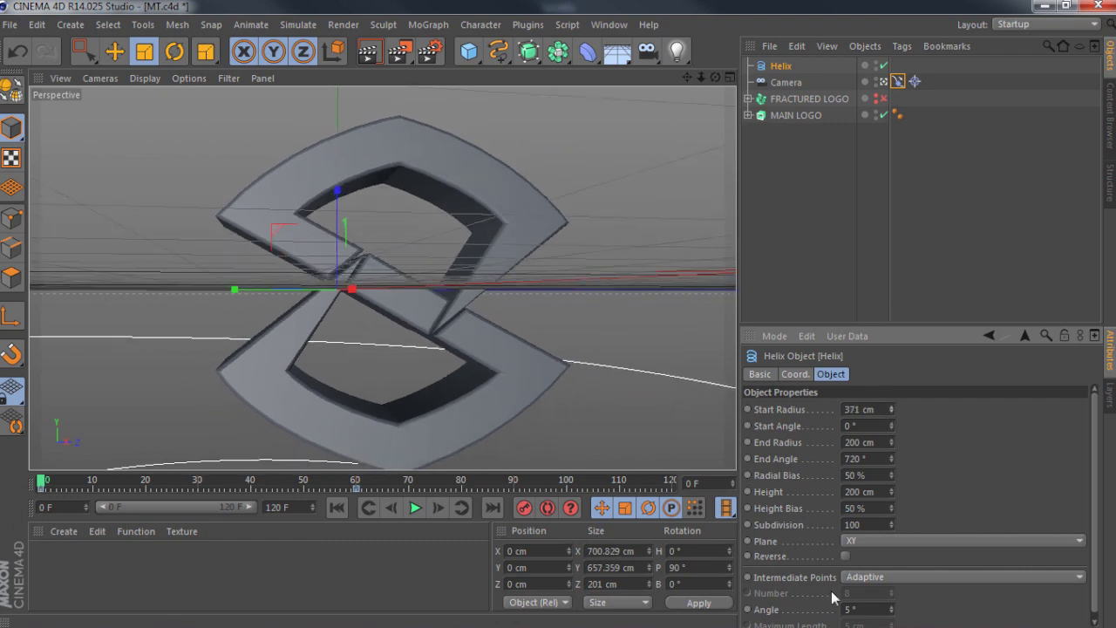
- Move the helix to about X 14, Y 106, Z 61 cm and set the camera's Align to Spline position to 3%
left_click(115, 51)
left_click_drag(354, 306, 540, 135)
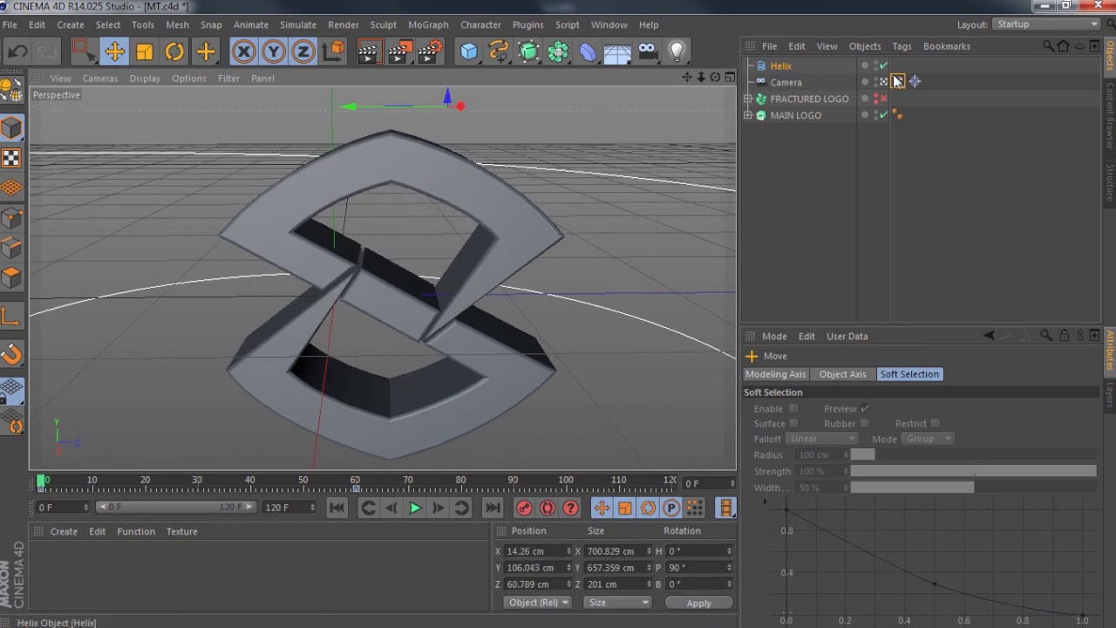
left_click(898, 81)
mouse_move(866, 458)
left_mouse_down()
mouse_move(970, 459)
mouse_move(864, 459)
left_mouse_up()
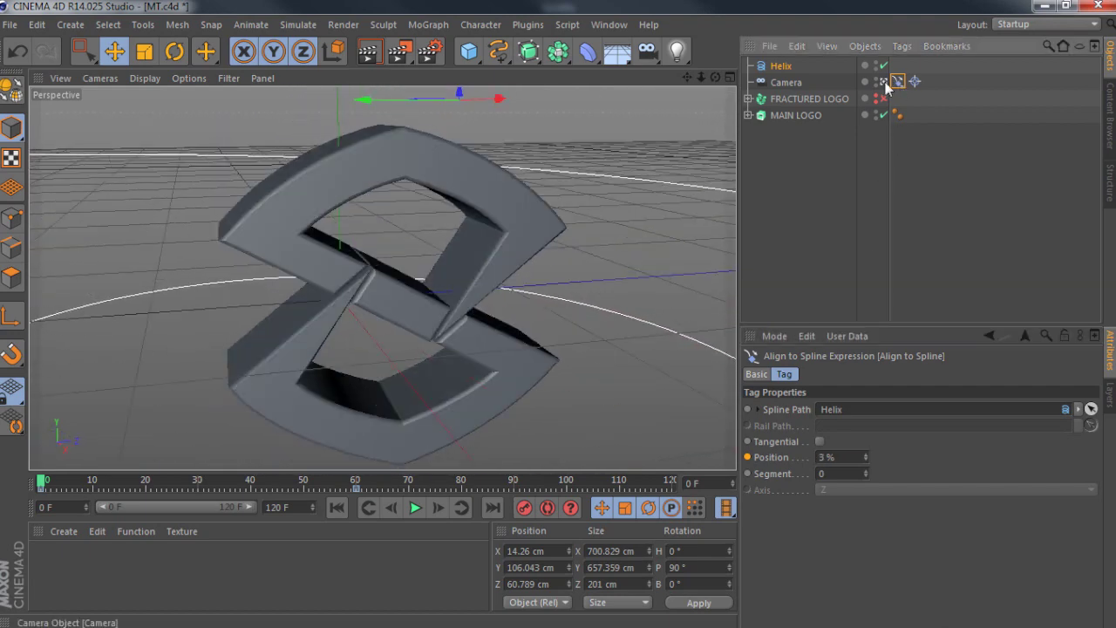
- Leave the camera view to examine the whole helix path and its end angle setting
left_click(884, 82)
left_click_drag(687, 77, 797, 107)
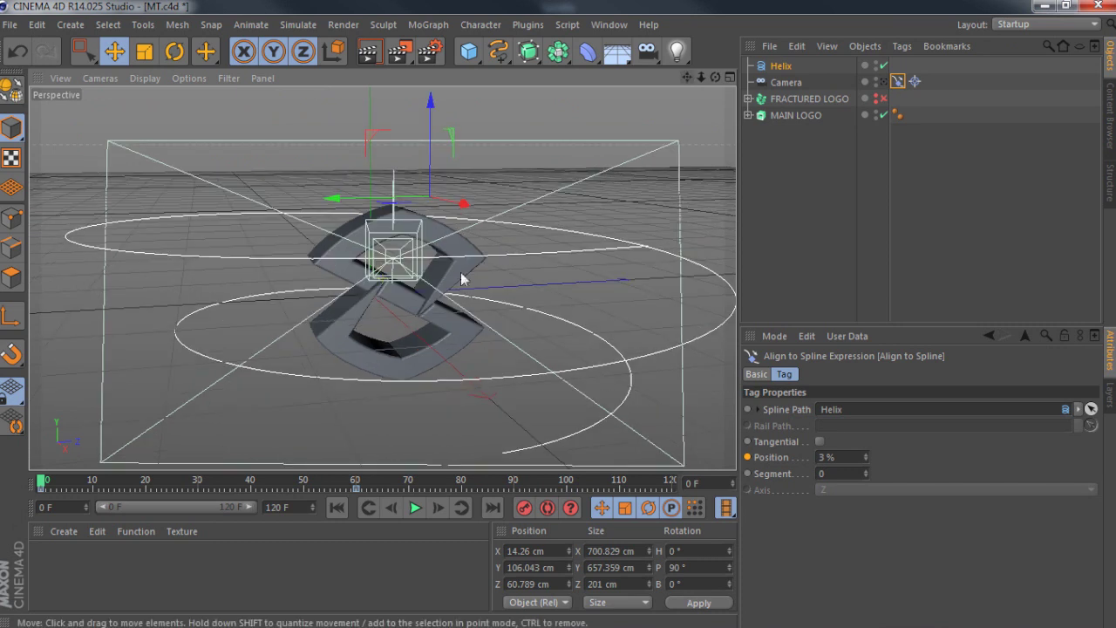
left_click(802, 65)
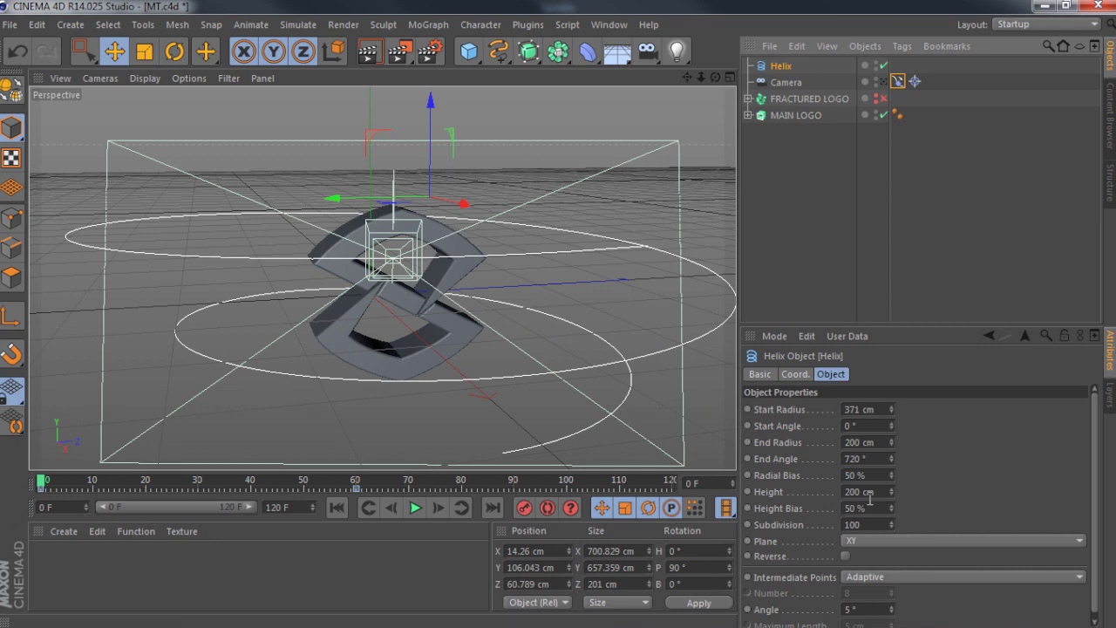
left_click(861, 458)
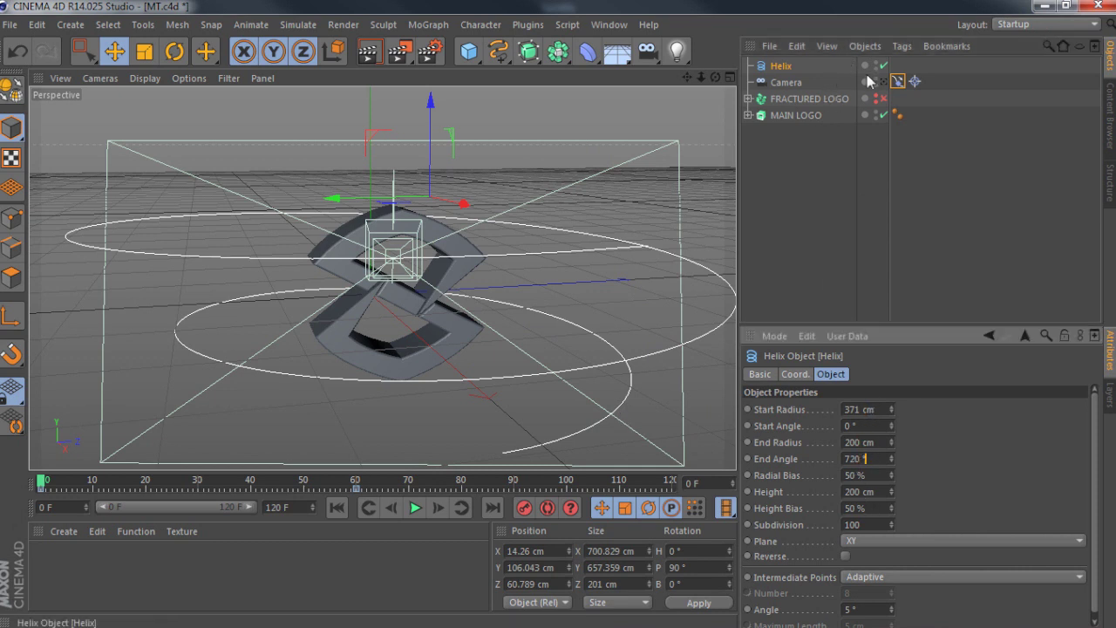
- Slide the camera's Align to Spline position along the helix to preview its travel, ending at 0% in the camera view
left_click(897, 81)
left_click_drag(865, 457, 879, 449)
mouse_move(864, 457)
left_mouse_down()
mouse_move(865, 404)
mouse_move(866, 443)
left_mouse_up()
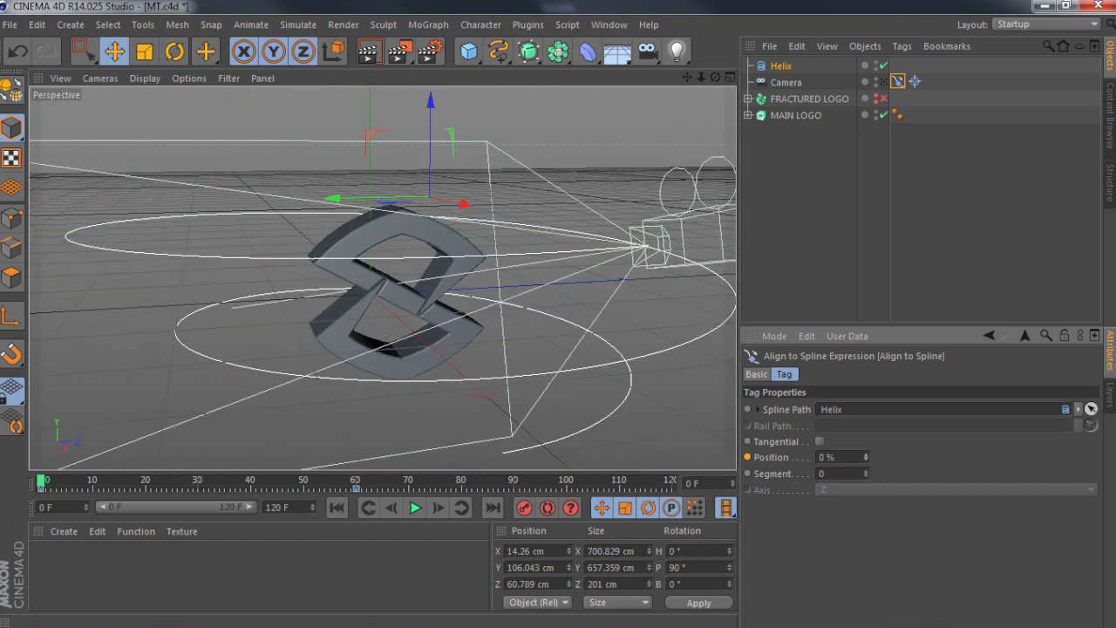
left_click(915, 81)
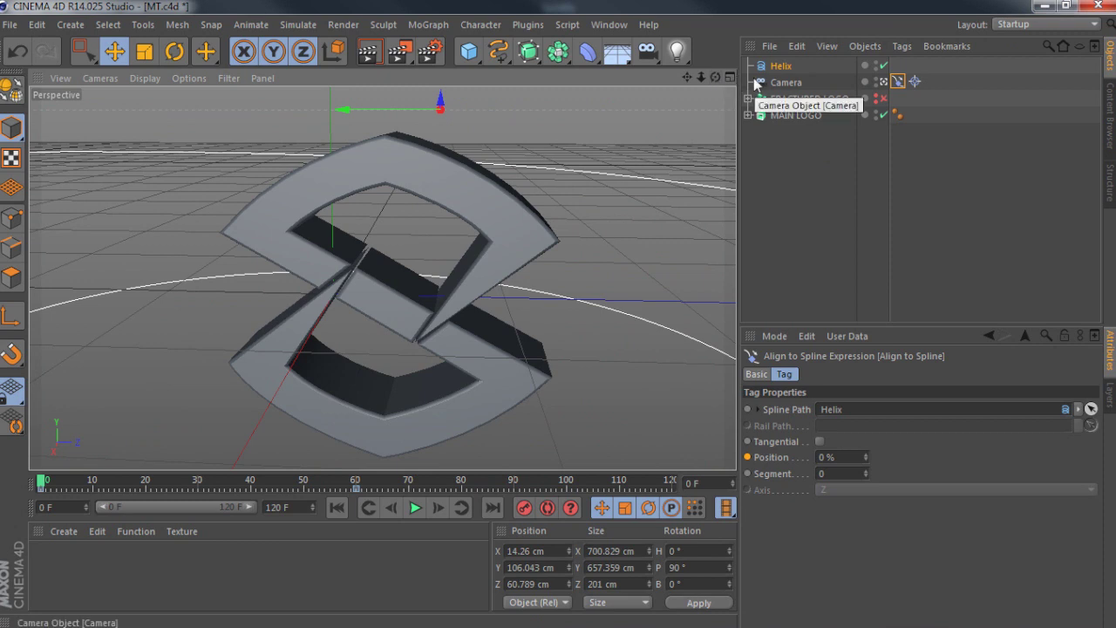
- Delete the helix spline and reframe the logo in the camera view
left_click(774, 68)
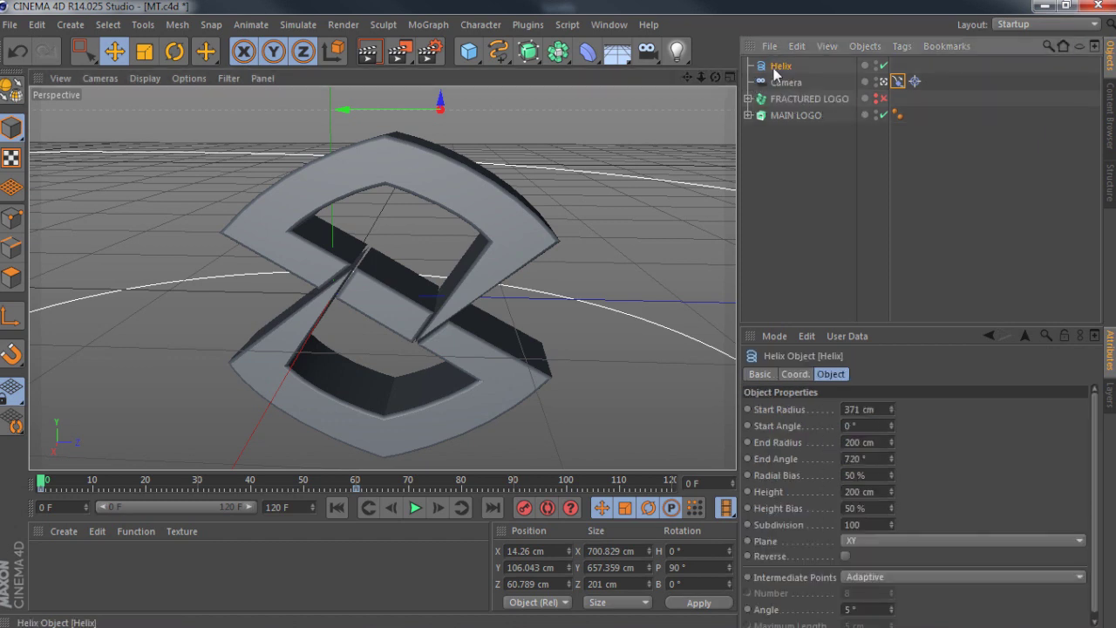
key("Delete")
left_click(773, 67)
key("Delete")
mouse_move(701, 77)
left_mouse_down()
mouse_move(723, 77)
mouse_move(695, 76)
mouse_move(694, 65)
left_mouse_up()
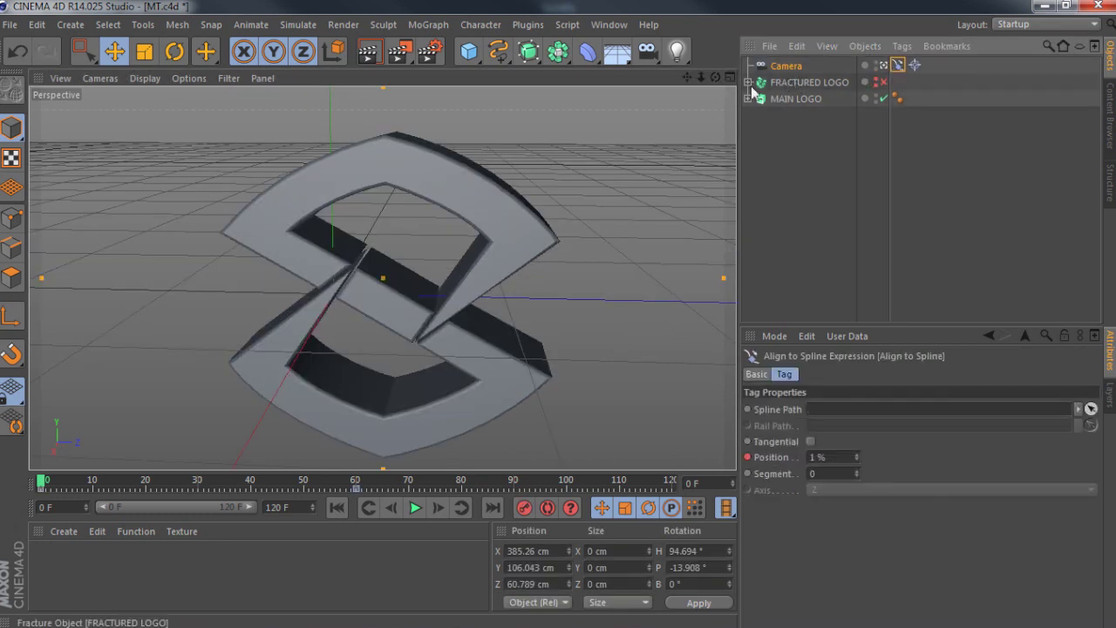
left_click_drag(712, 77, 696, 77)
- Disable the MAIN LOGO object and enable FRACTURED LOGO, viewing the fractured version from the front
left_click(798, 82)
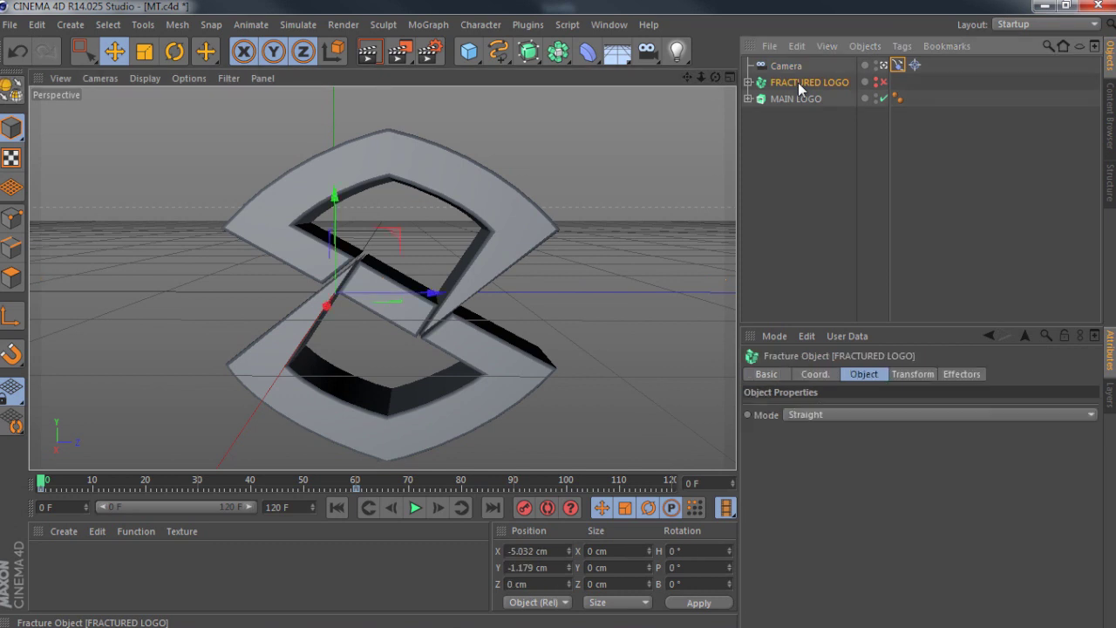
left_click(882, 99)
left_click(884, 99)
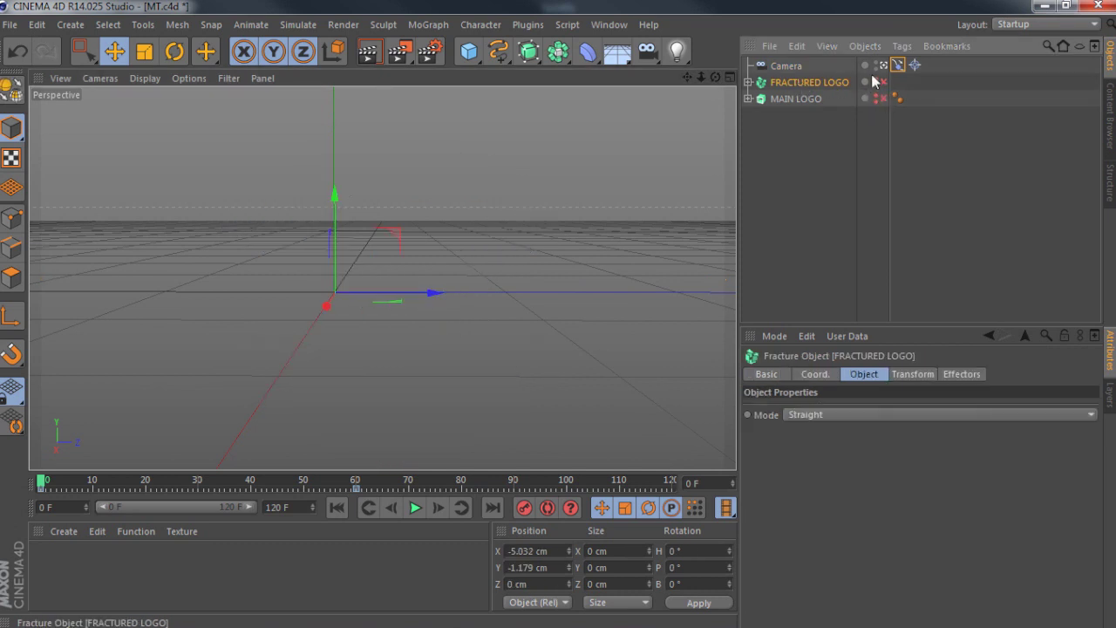
left_click(869, 71)
left_click(853, 83)
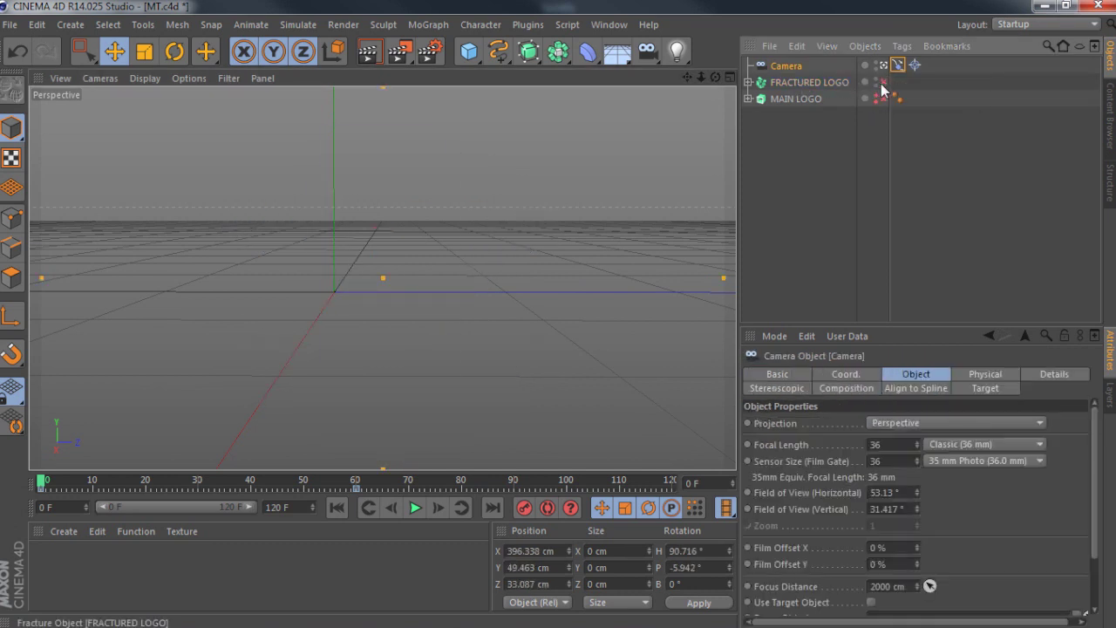
left_click(883, 82)
left_click_drag(716, 77, 687, 77)
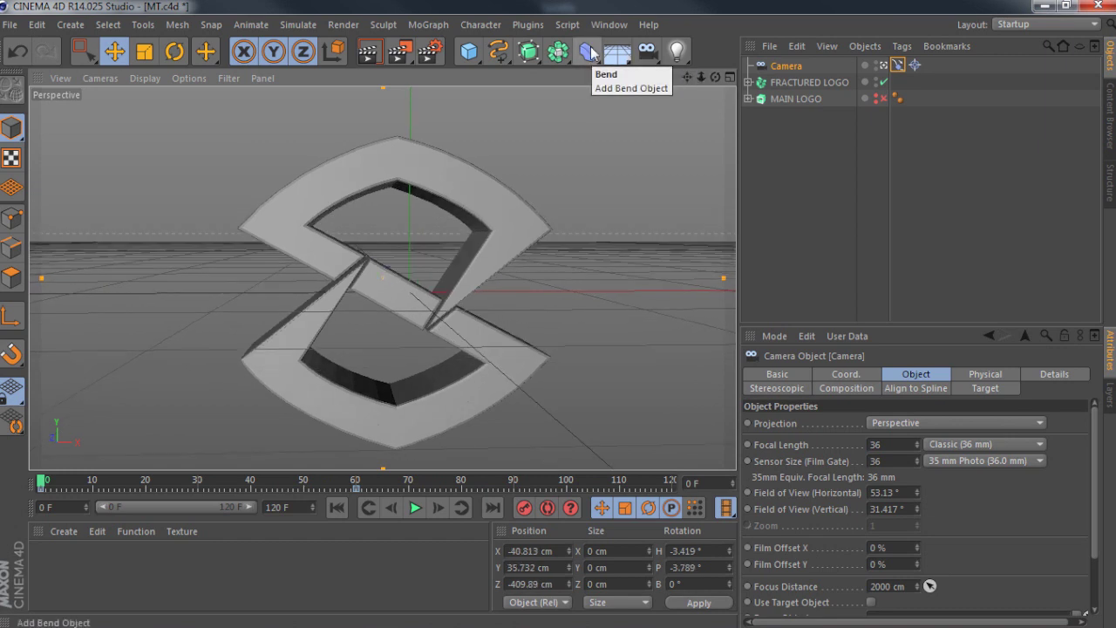
- Add a MoGraph Random effector to the FRACTURED LOGO object
left_click(803, 81)
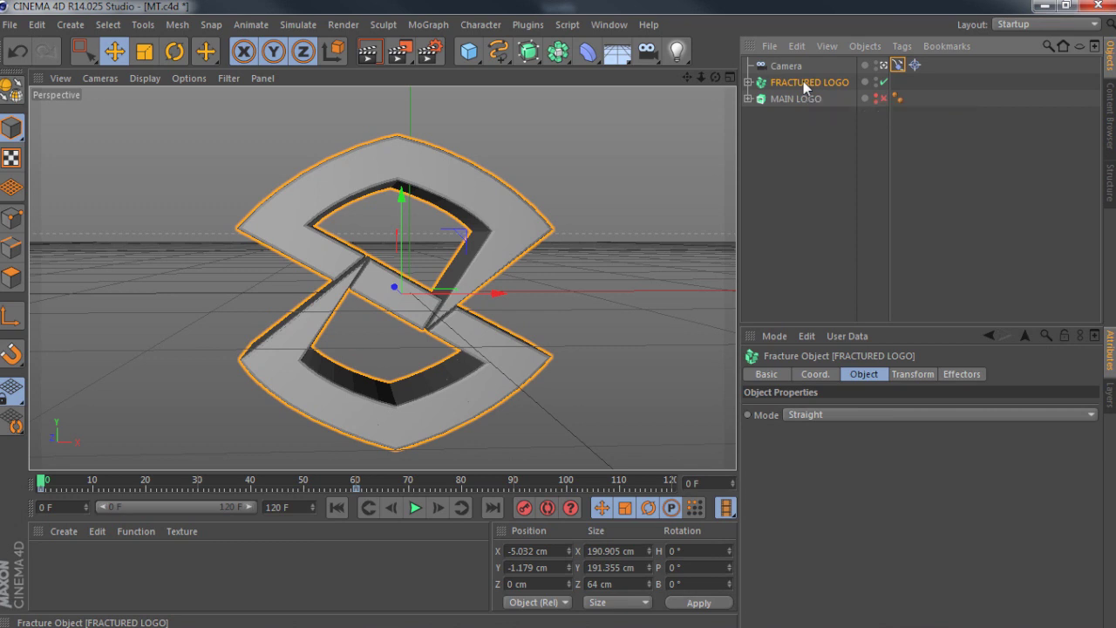
left_click(430, 28)
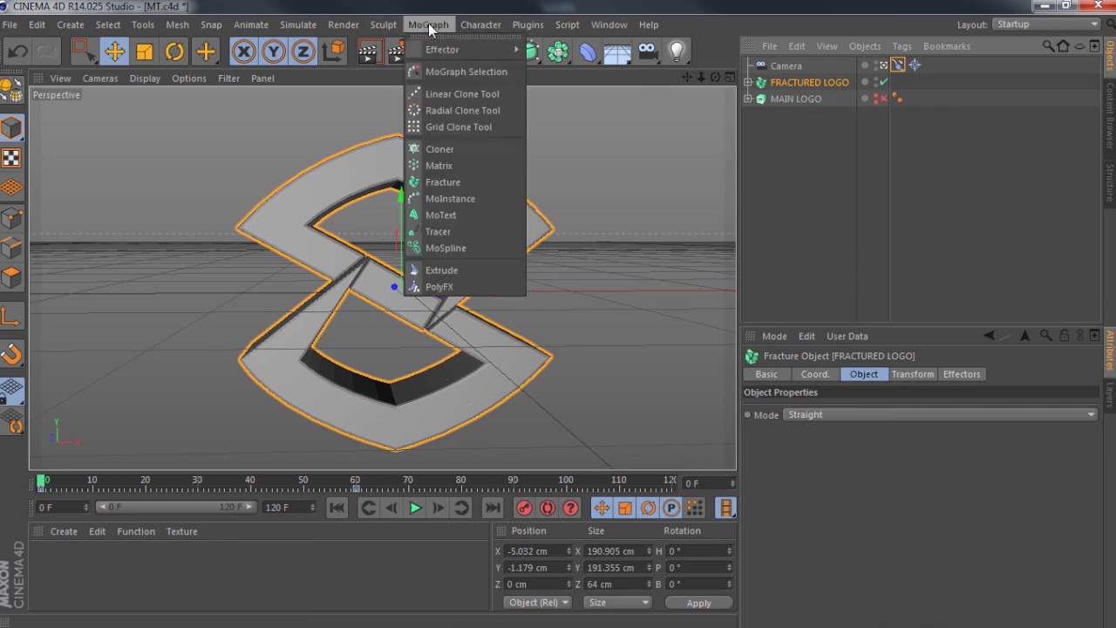
mouse_move(431, 49)
left_click(558, 176)
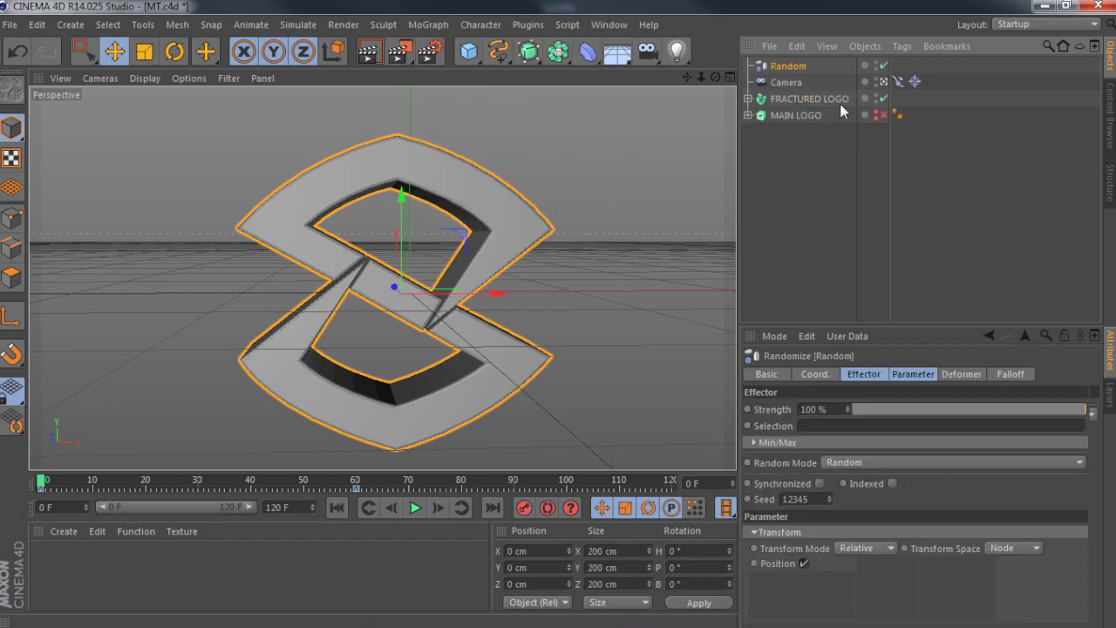
left_click(795, 98)
left_click(802, 67)
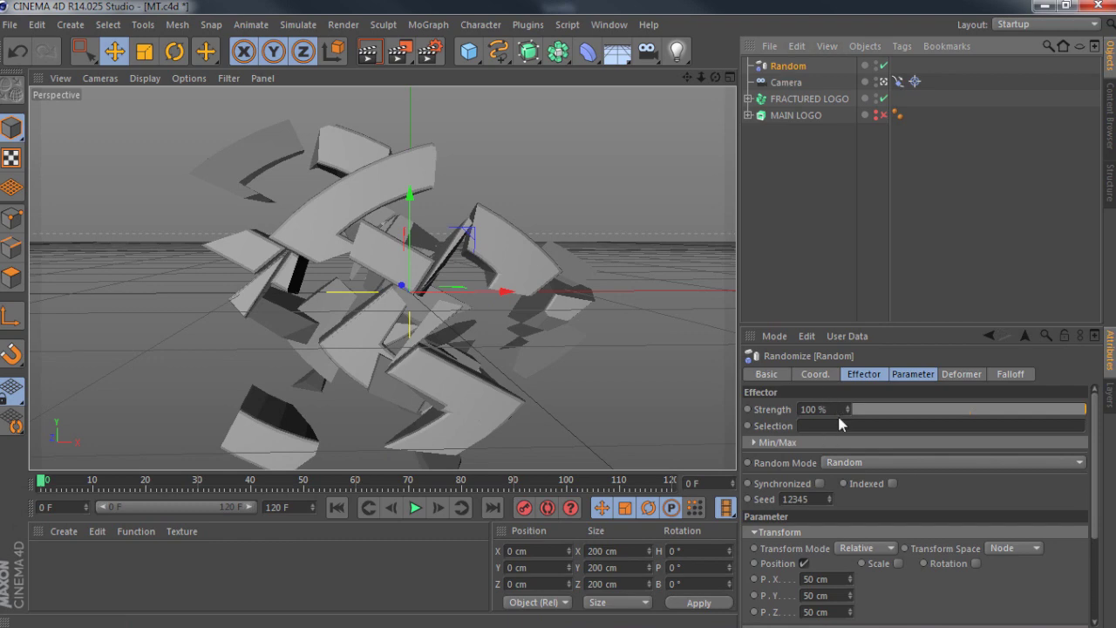
- Vary the Random effector's strength to preview how the logo pieces scatter, then return it to 0%
left_click_drag(847, 409, 669, 399)
type("0")
key("Return")
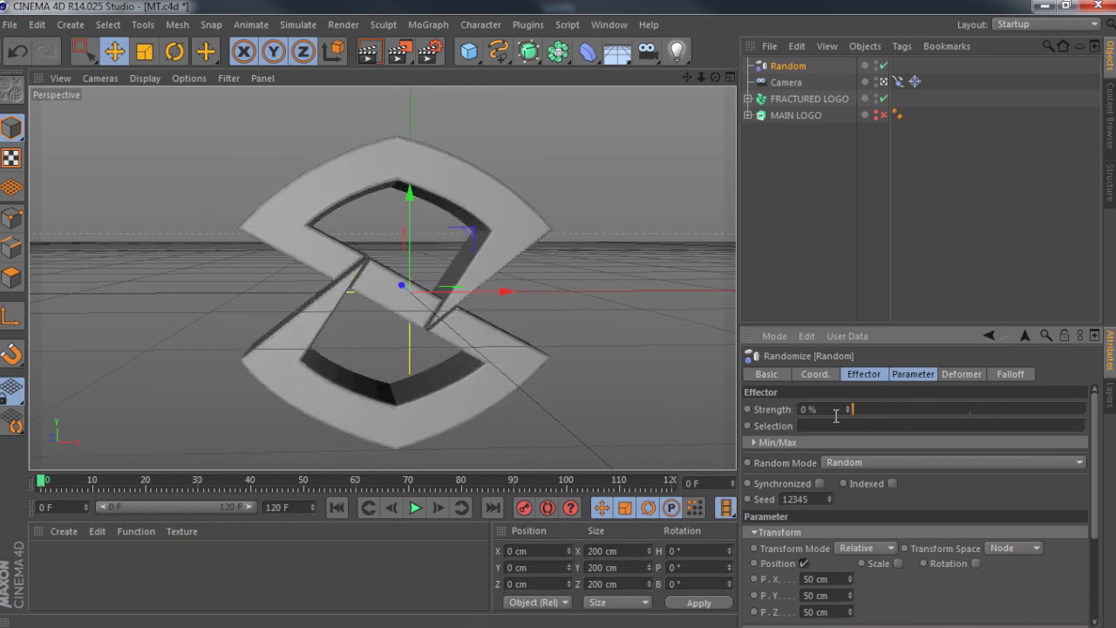
left_click_drag(846, 410, 811, 409)
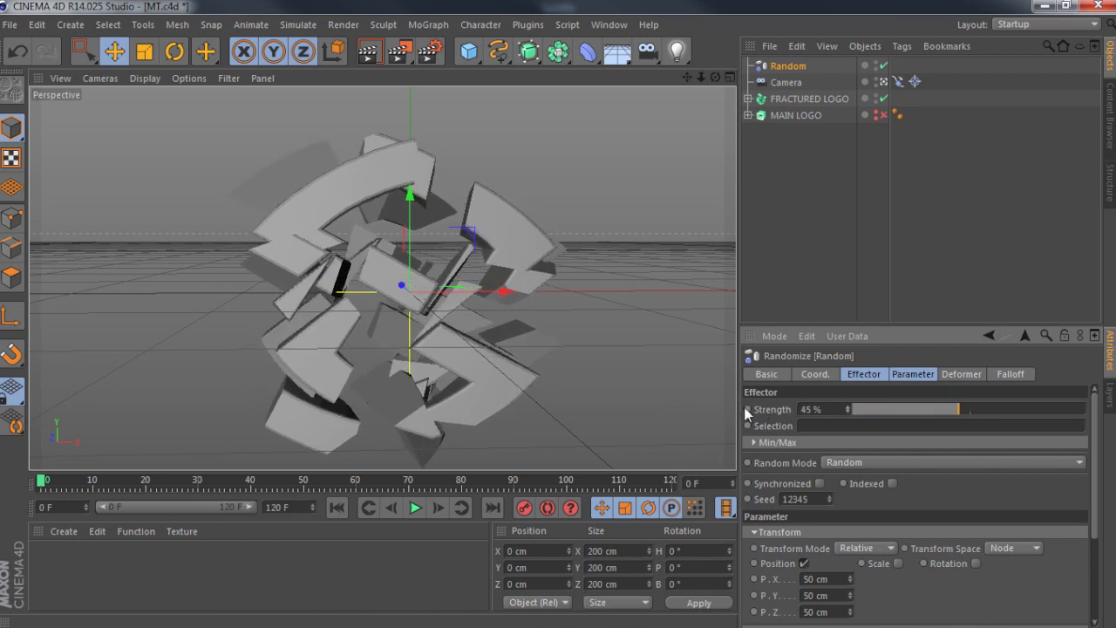
double_click(842, 409)
type("0")
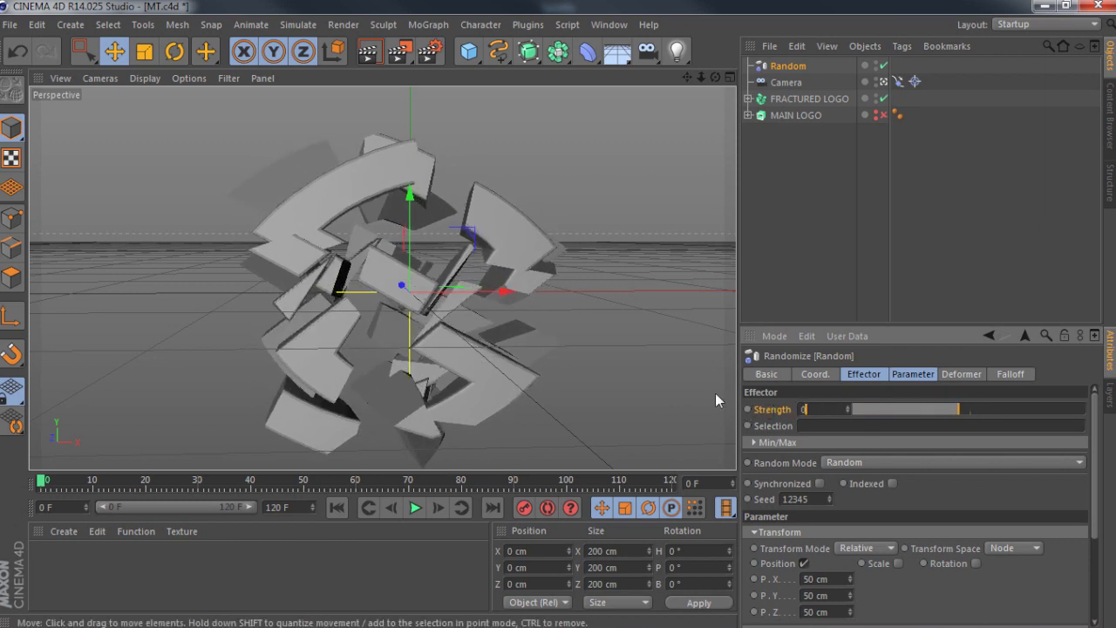
key("Return")
- Set the Random effector's strength to 100% and keyframe it at frame 0
left_click(48, 485)
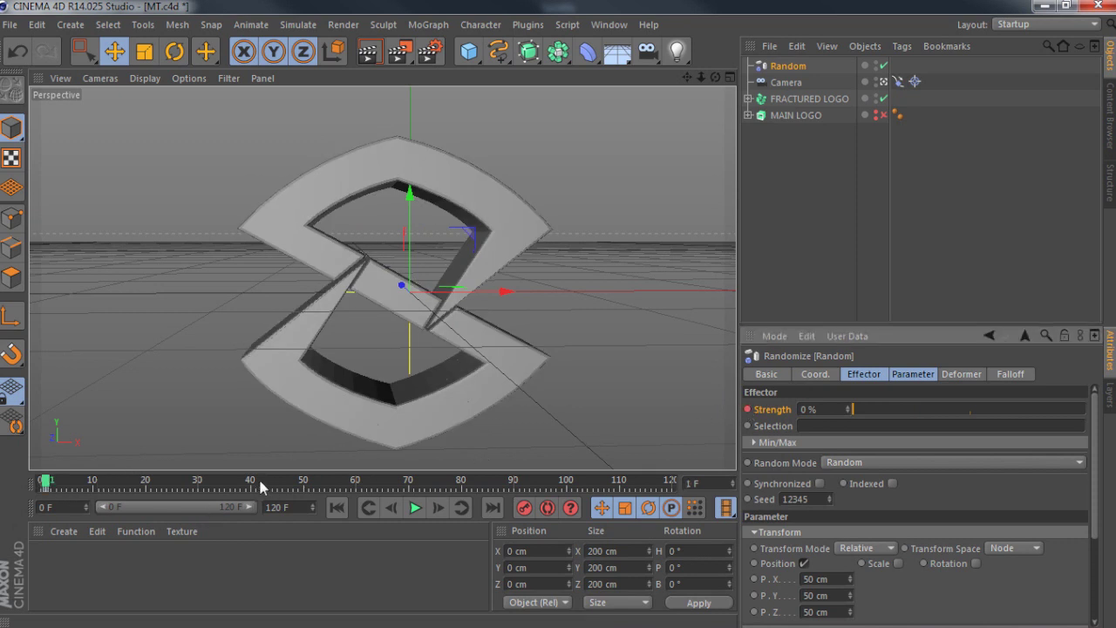
left_click_drag(852, 409, 1093, 415)
left_click(747, 408)
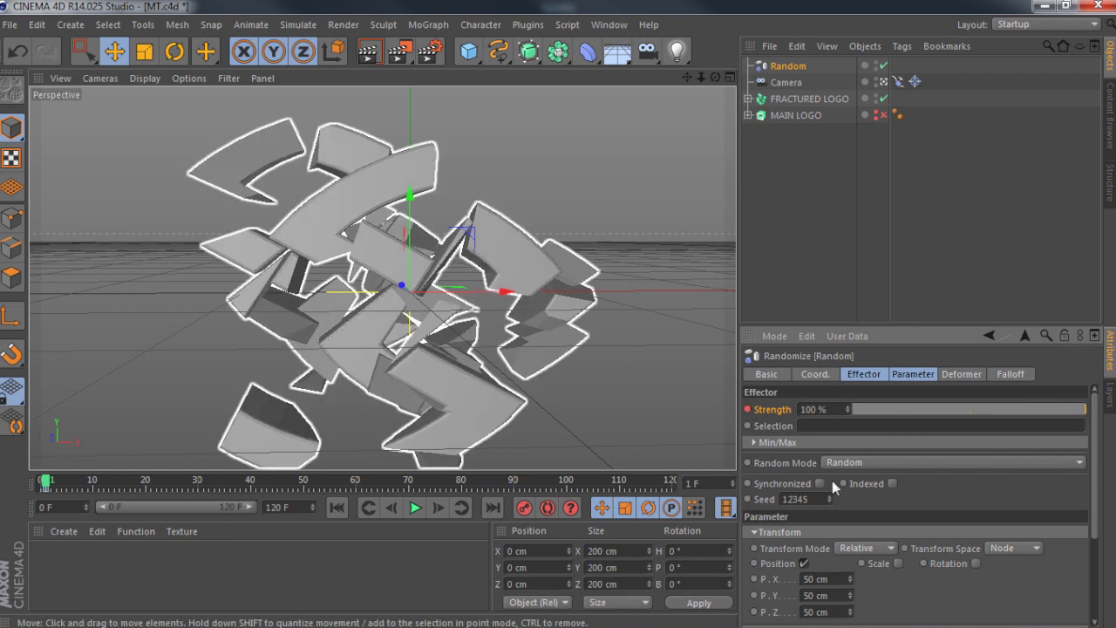
left_click(43, 490)
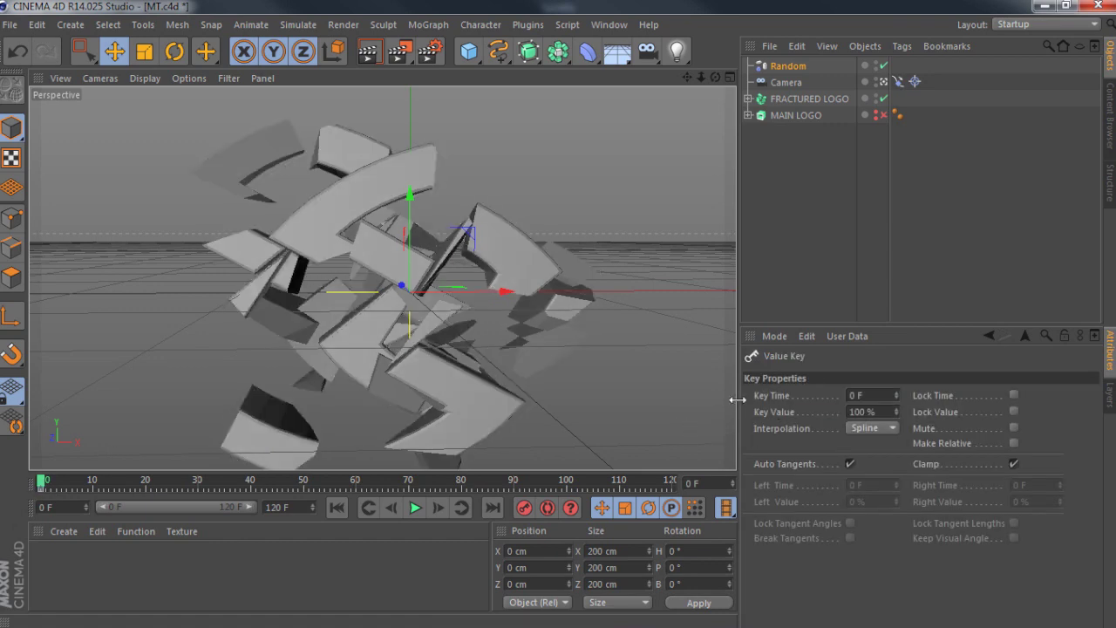
left_click(840, 64)
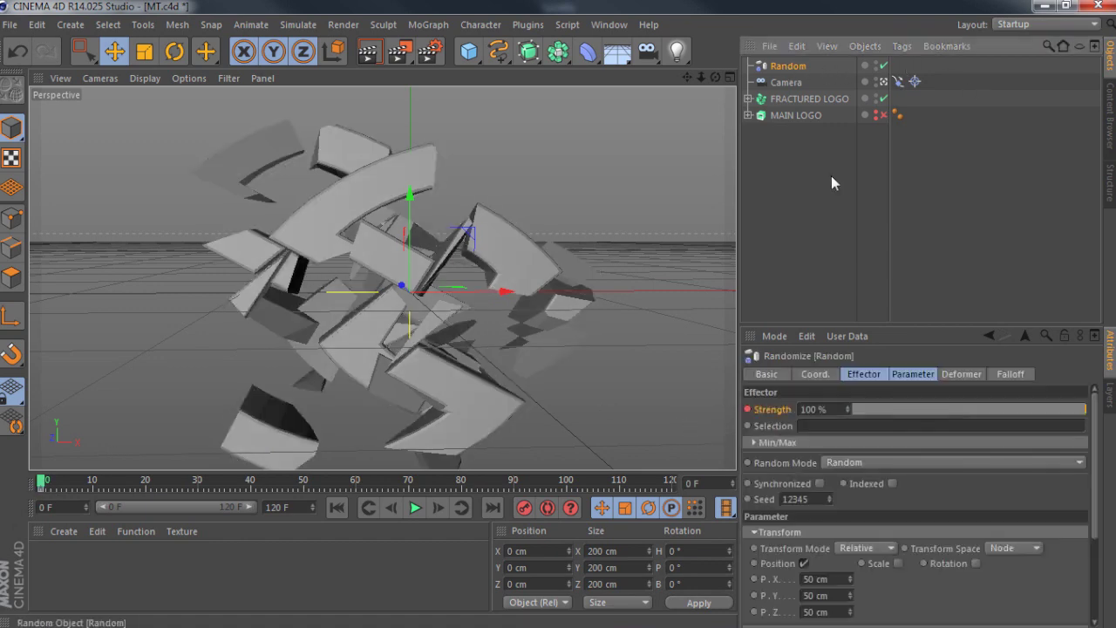
- At frame 60, set the Random effector's strength to 0%, record a keyframe, and scrub through the logo's assembly
left_click(358, 479)
double_click(812, 409)
type("0")
key("Return")
left_click(748, 409)
left_click_drag(46, 485, 365, 489)
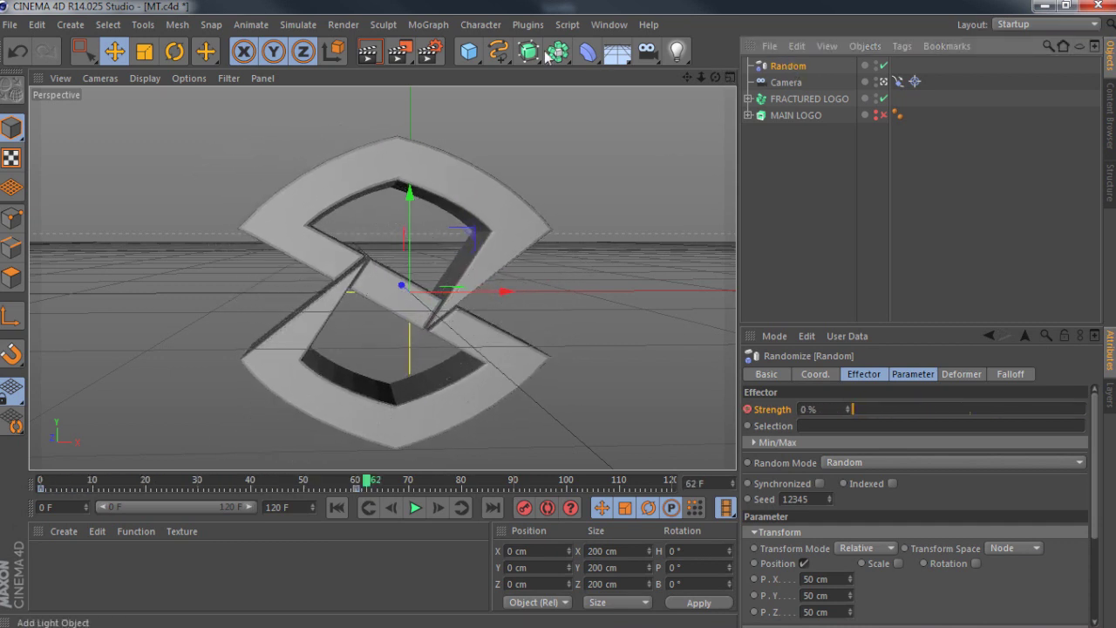
- Look over the available spline types, scrub back to frame 51, and open the camera's Align to Spline tag settings
left_click_drag(505, 49, 745, 144)
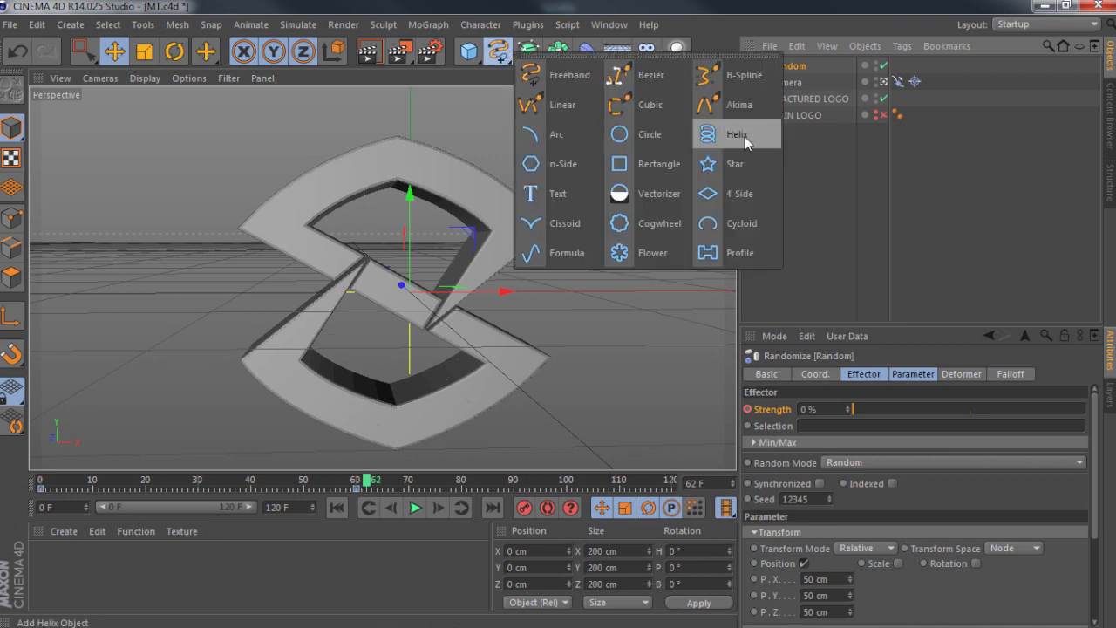
left_click(816, 130)
left_click_drag(365, 482, 309, 478)
left_click(897, 81)
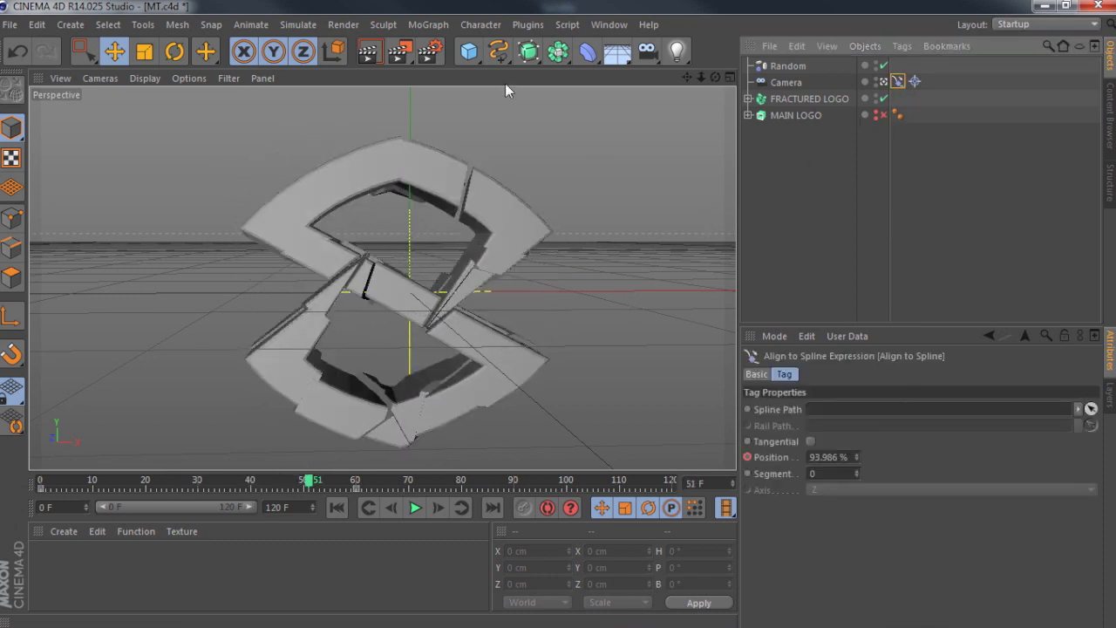
- Add a Helix spline and assign it as the spline path of the camera's Align to Spline tag
left_click_drag(497, 52, 645, 127)
left_click(897, 97)
left_click_drag(828, 67, 850, 416)
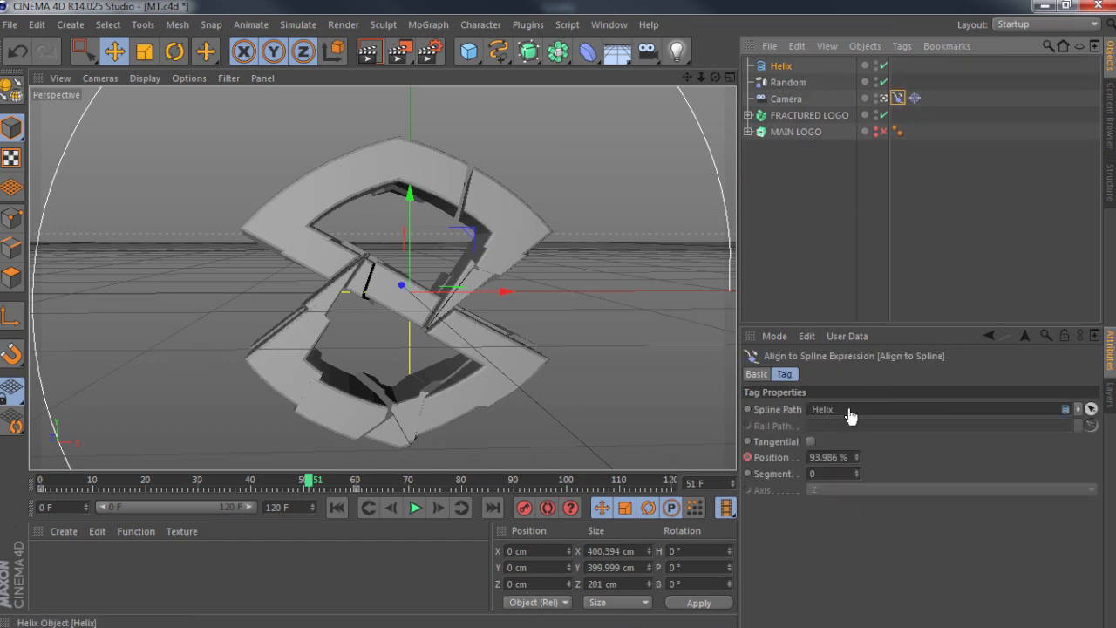
- Set the helix's pitch rotation to 90° and scrub through the camera's travel along it, ending at frame 0
left_click_drag(689, 567, 656, 564)
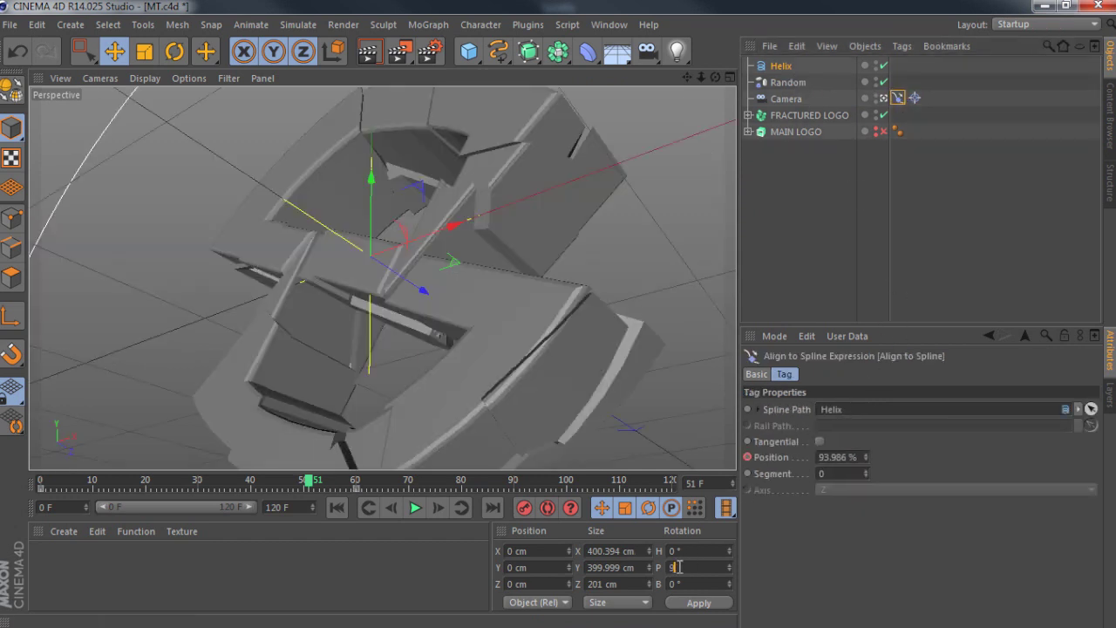
left_click(696, 602)
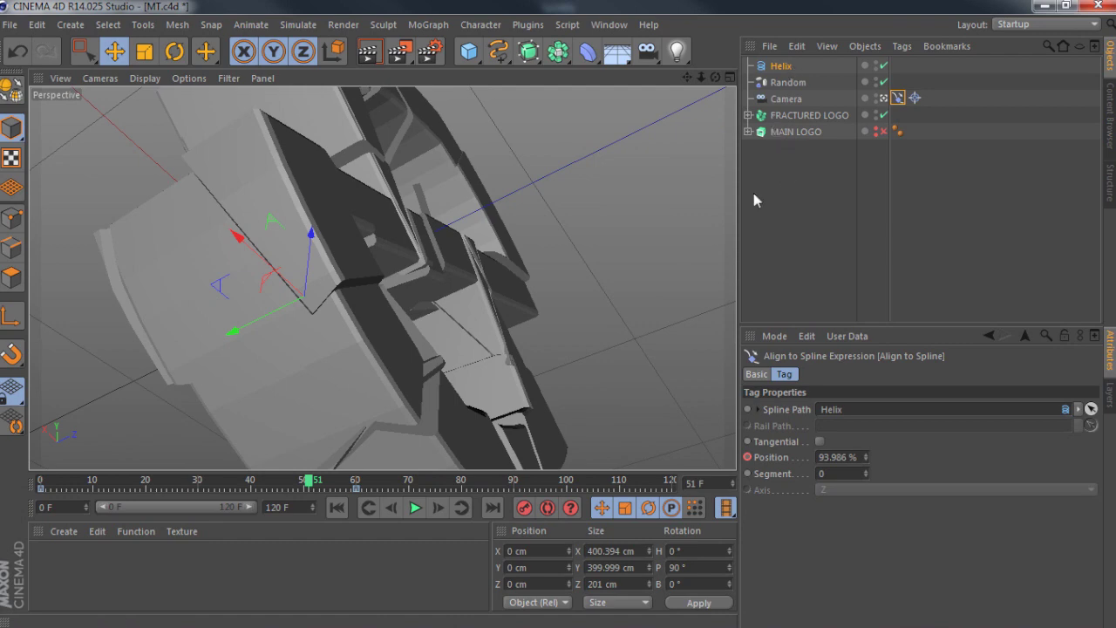
left_click_drag(38, 488, 674, 493)
left_click_drag(331, 488, 13, 489)
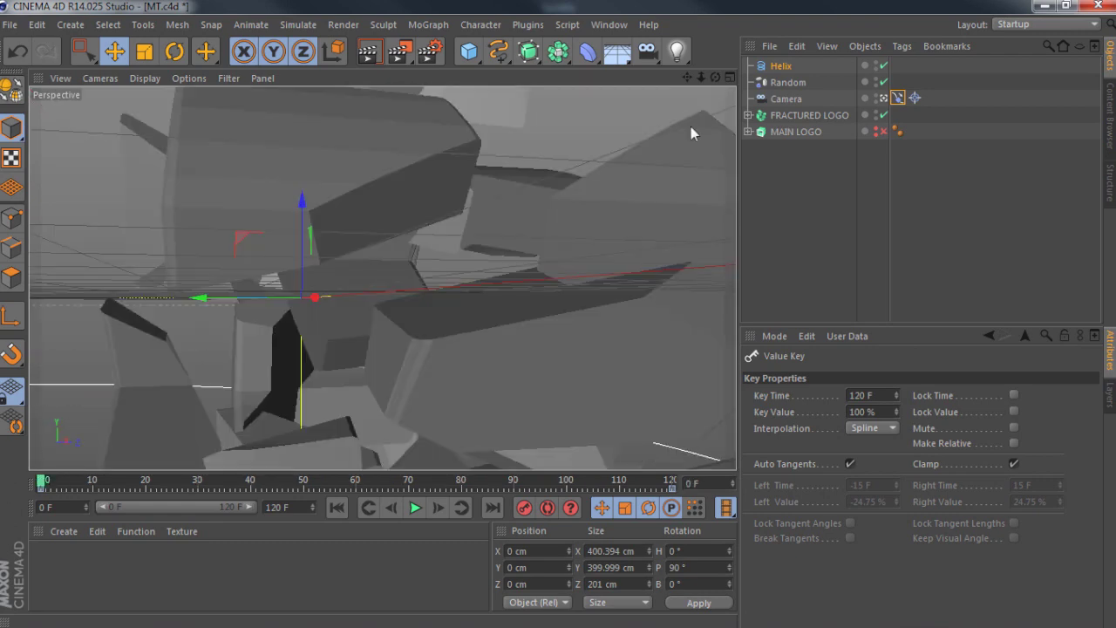
- Check the helix's object properties, including its radius, angle and height settings, and deselect it
left_click(781, 67)
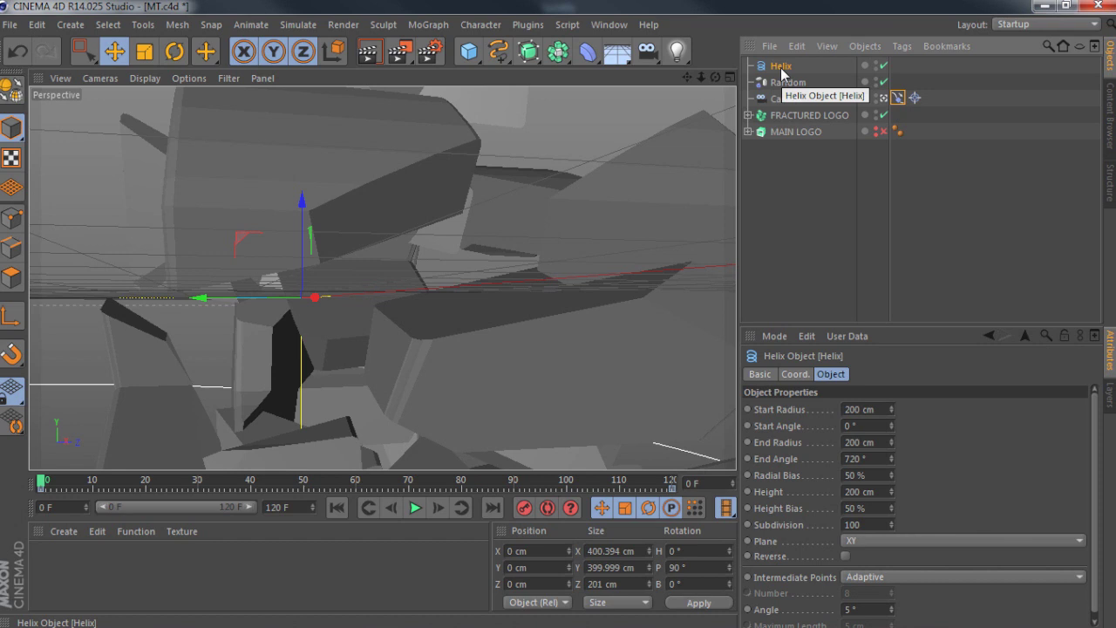
mouse_move(996, 619)
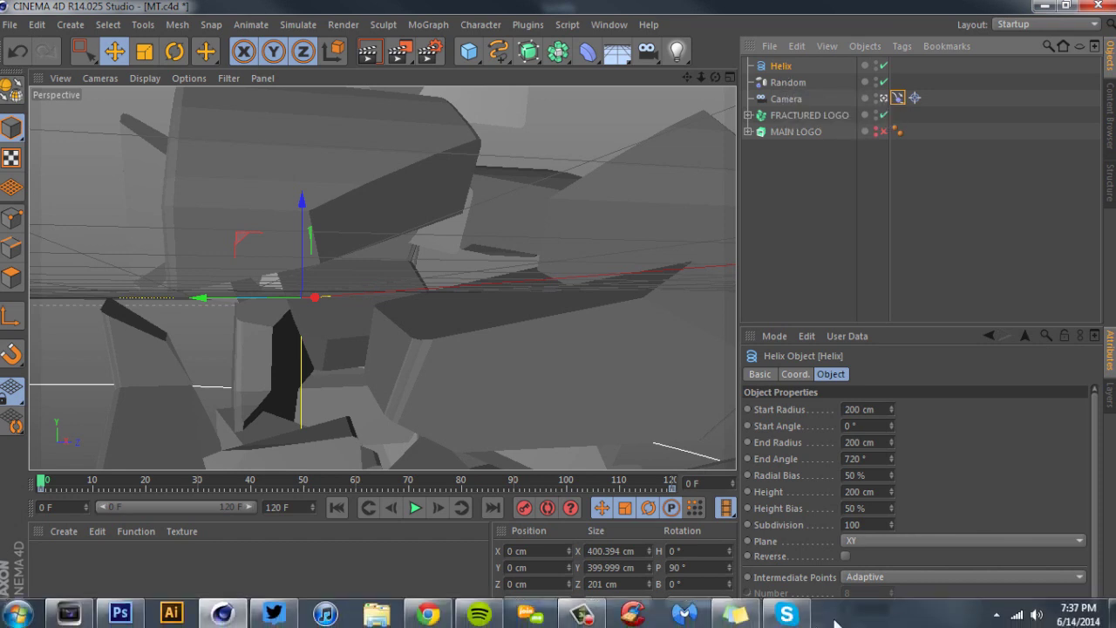
left_click(833, 227)
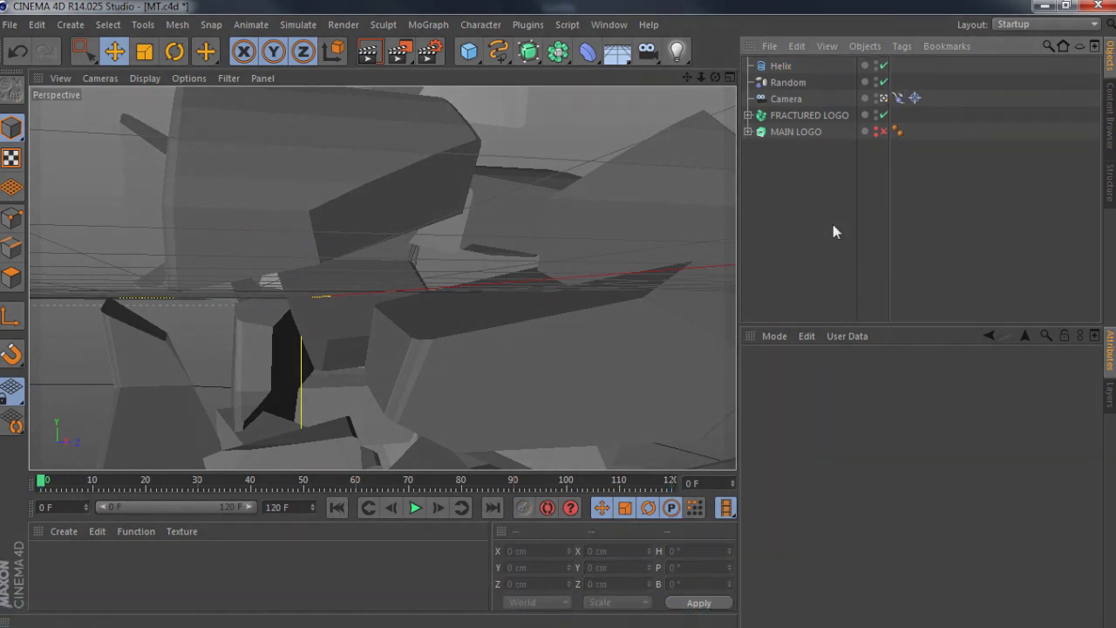